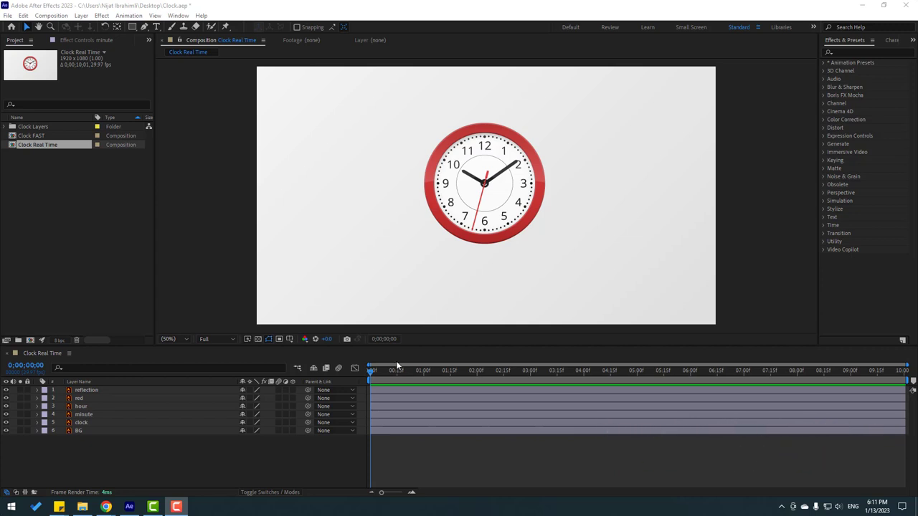
# - Select Clock FAST in the Project panel and rename it 'Clock FAST Timelapse'
pyautogui.click(32, 136)
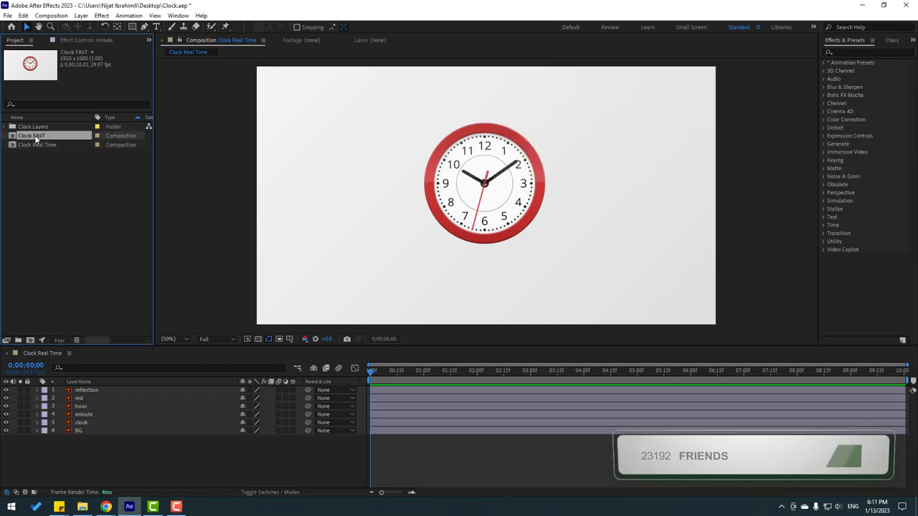
pyautogui.press('Return')
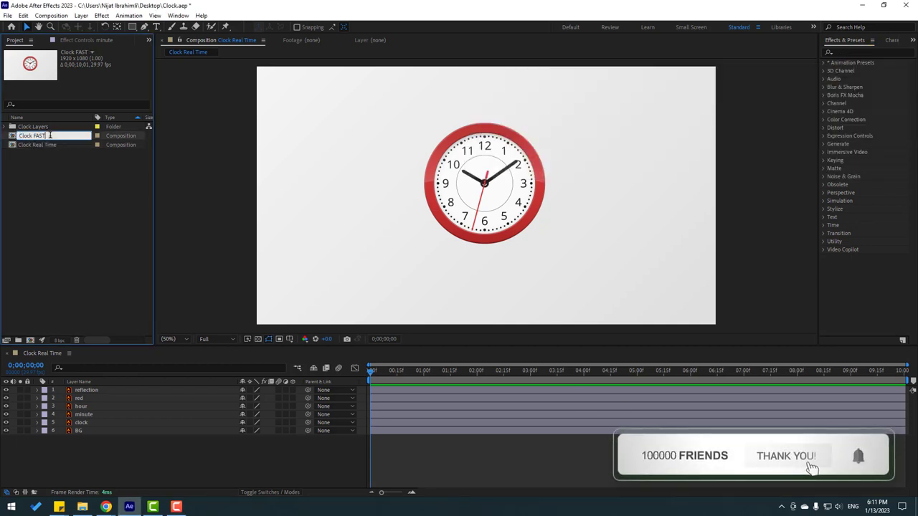
pyautogui.write('Timelapse')
pyautogui.press('Return')
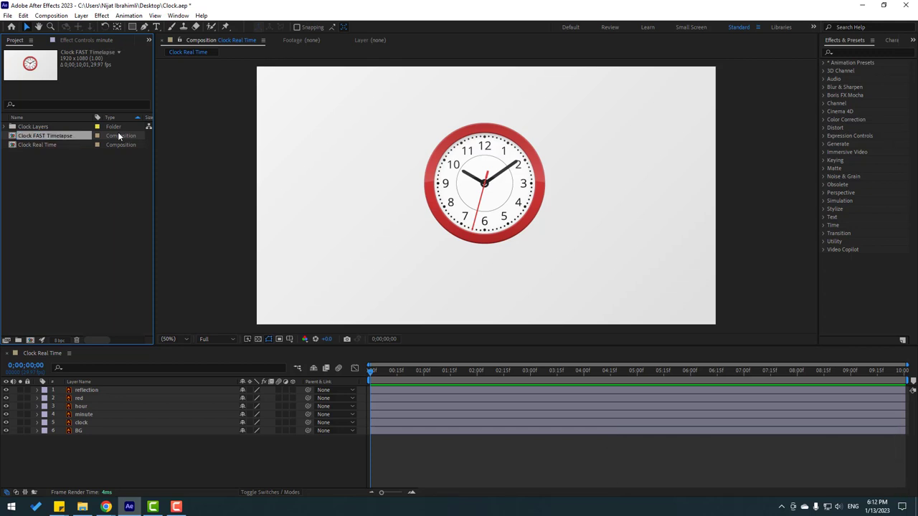
# - Open the Clock Real Time composition and magnify the clock in the viewer
pyautogui.click(42, 166)
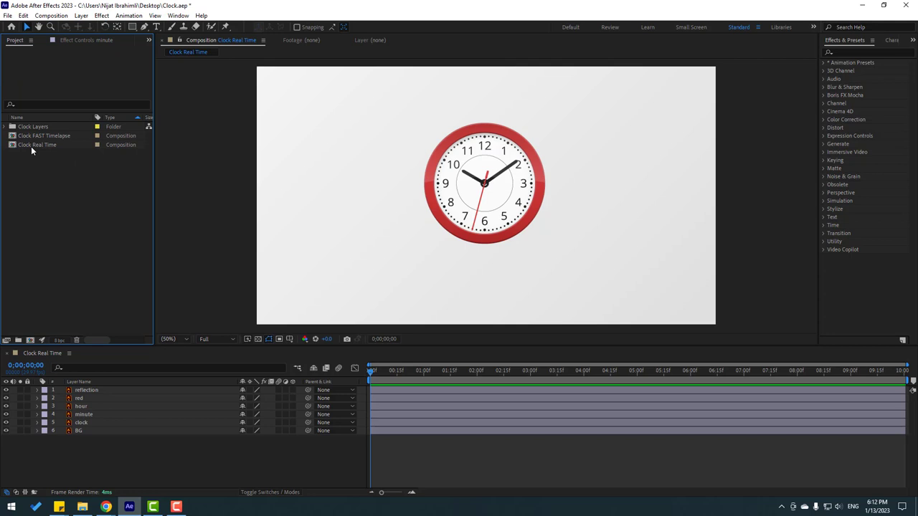
pyautogui.doubleClick(31, 146)
pyautogui.press('.')
pyautogui.press('.')
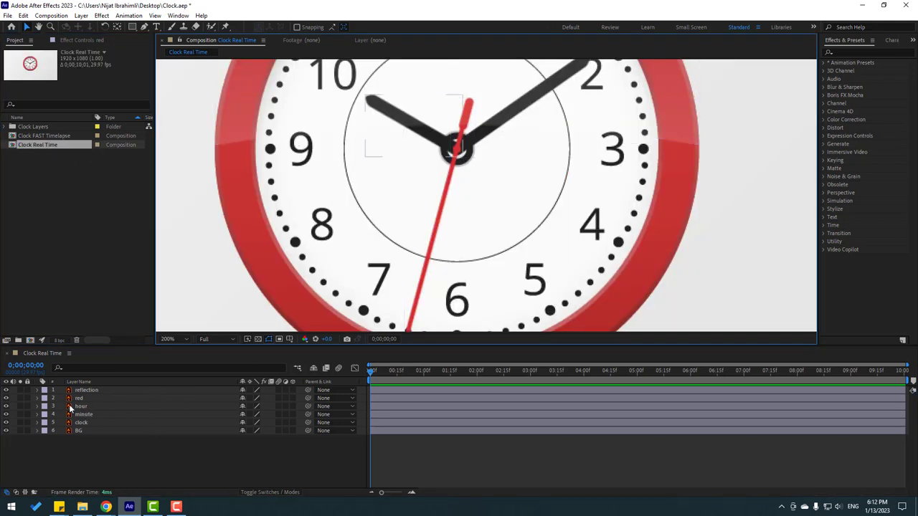
# - Solo the red layer, drag its anchor point to the clock hub, then unsolo it
pyautogui.click(77, 398)
pyautogui.click(20, 398)
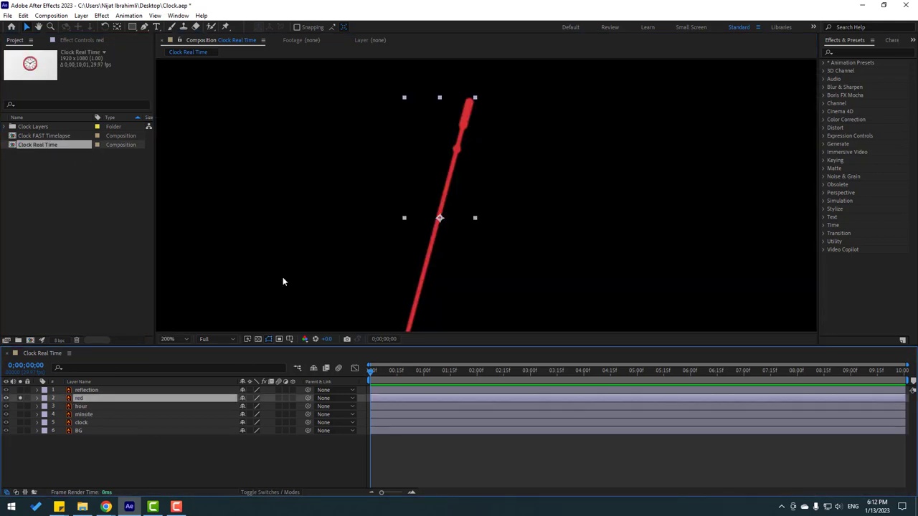
pyautogui.click(117, 27)
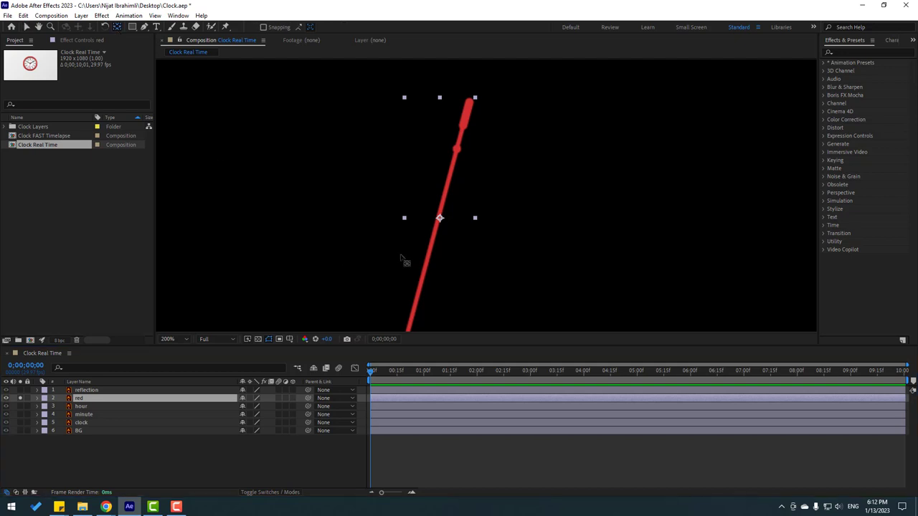
pyautogui.moveTo(441, 228); pyautogui.dragTo(455, 150)
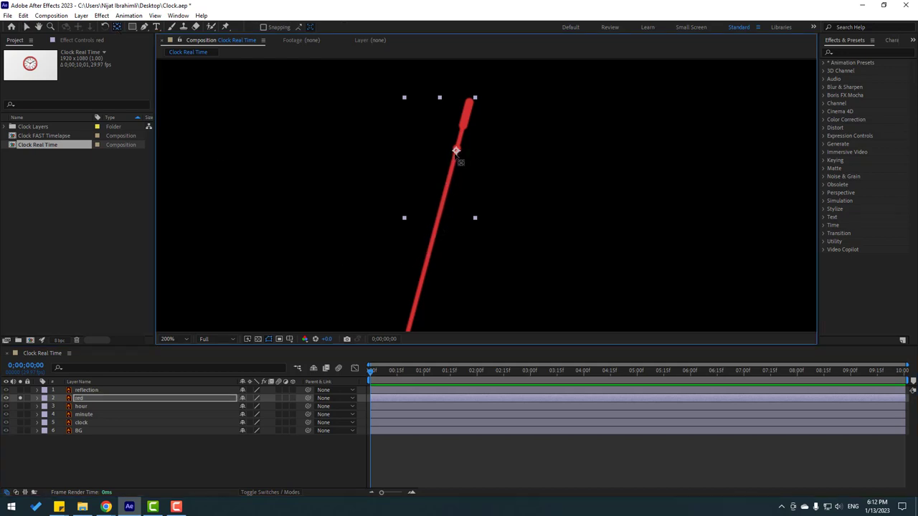
pyautogui.click(20, 398)
pyautogui.scroll(2, 428, 217)
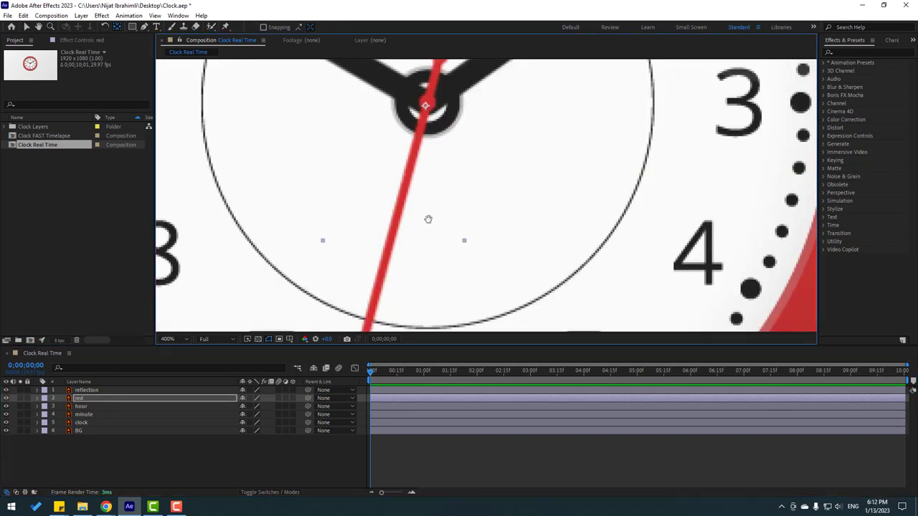
pyautogui.scroll(2, 349, 307)
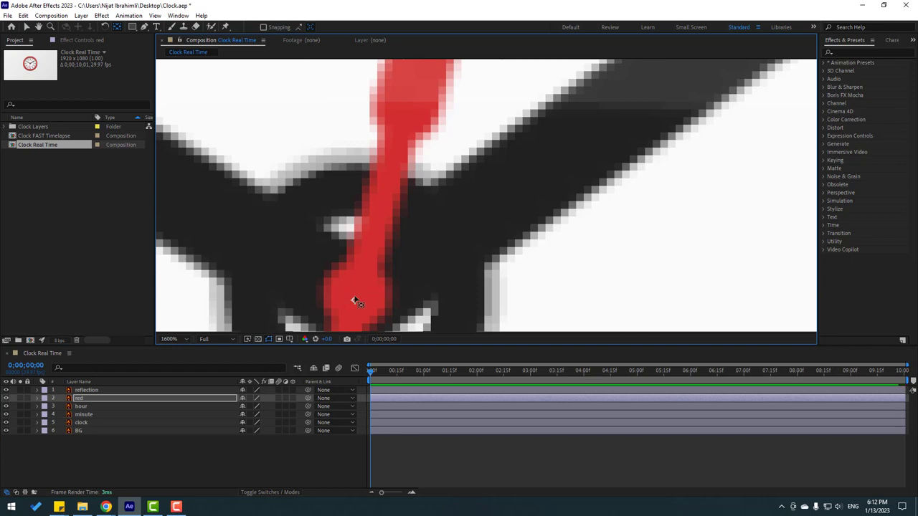
pyautogui.scroll(-2, 354, 299)
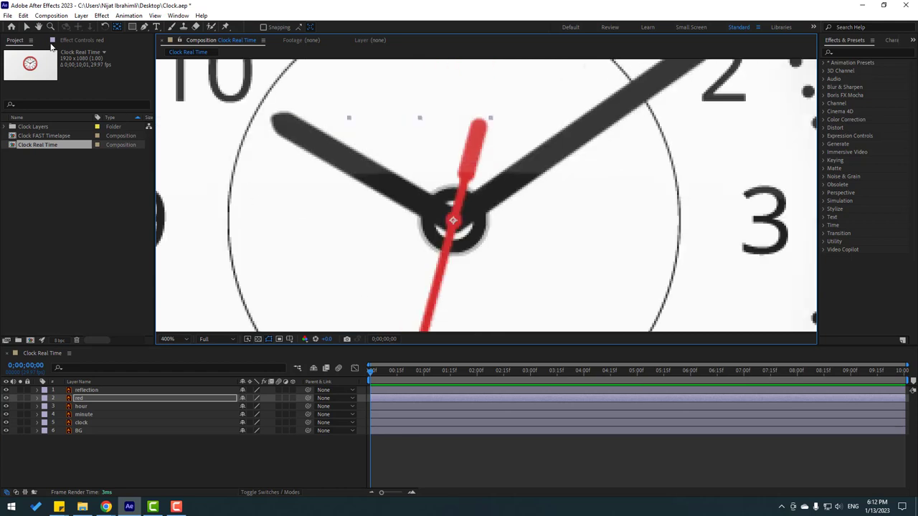
pyautogui.press(',')
pyautogui.press(',')
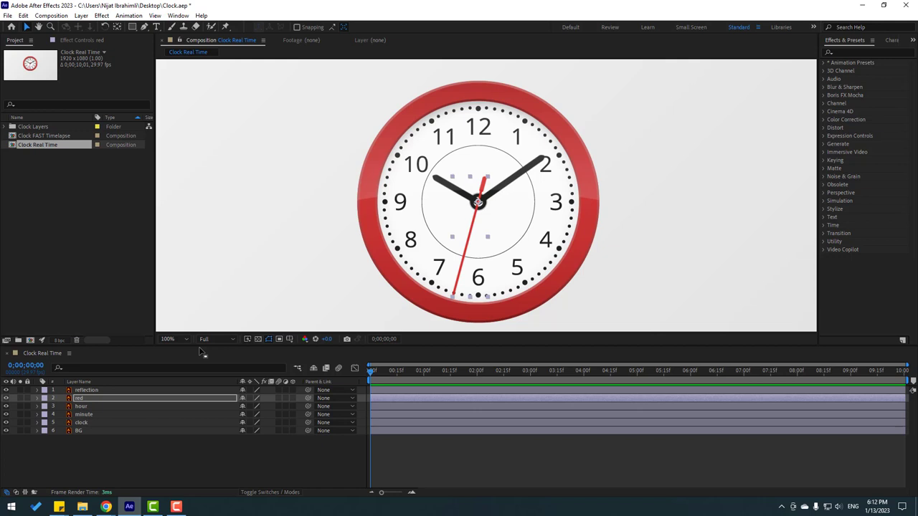
# - Fit the view and set a 0° Rotation keyframe on the red hand at 0;00;01;00
pyautogui.click(176, 339)
pyautogui.click(186, 180)
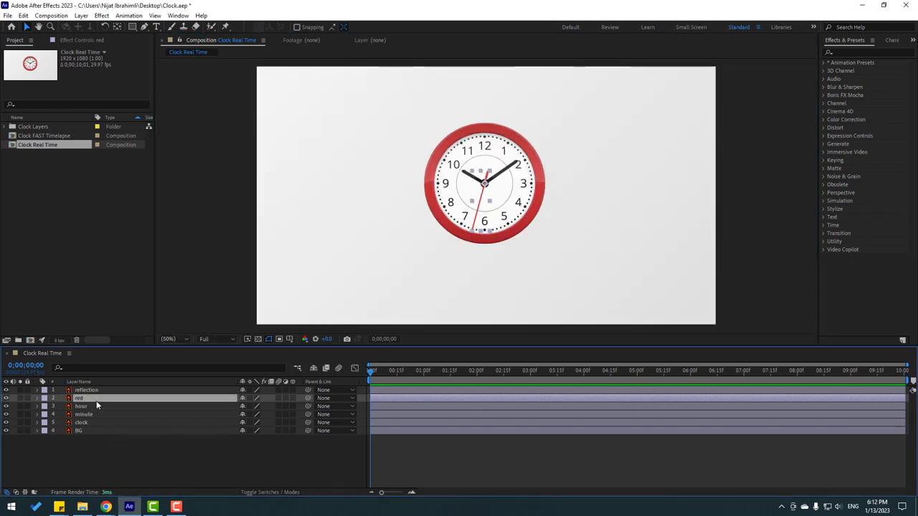
pyautogui.press('r')
pyautogui.press('F2')
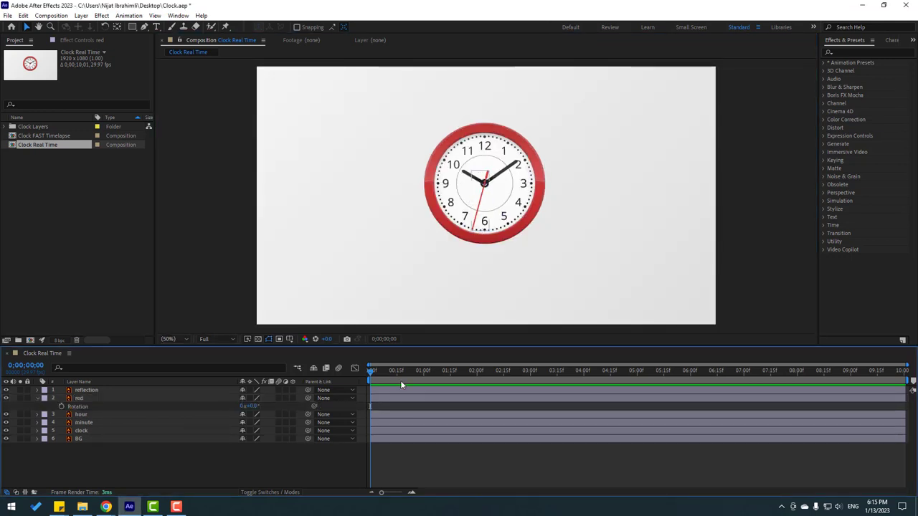
pyautogui.click(385, 339)
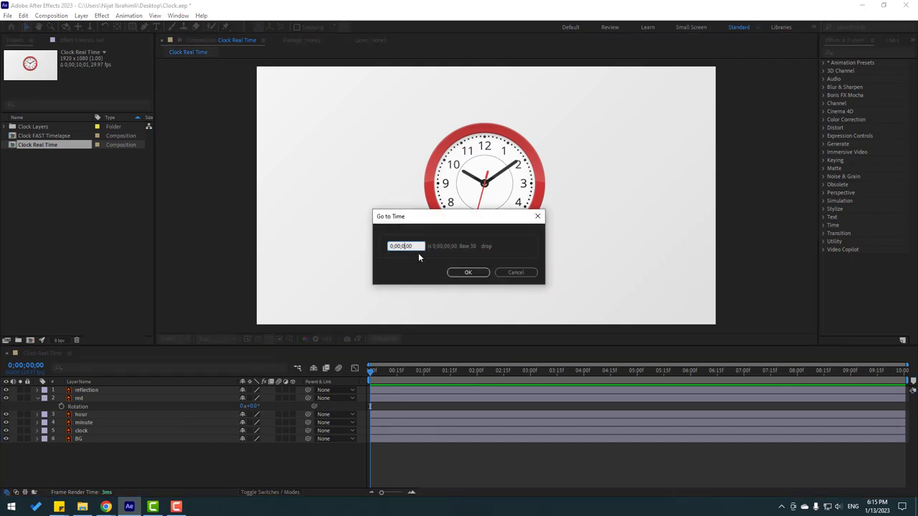
pyautogui.click(468, 273)
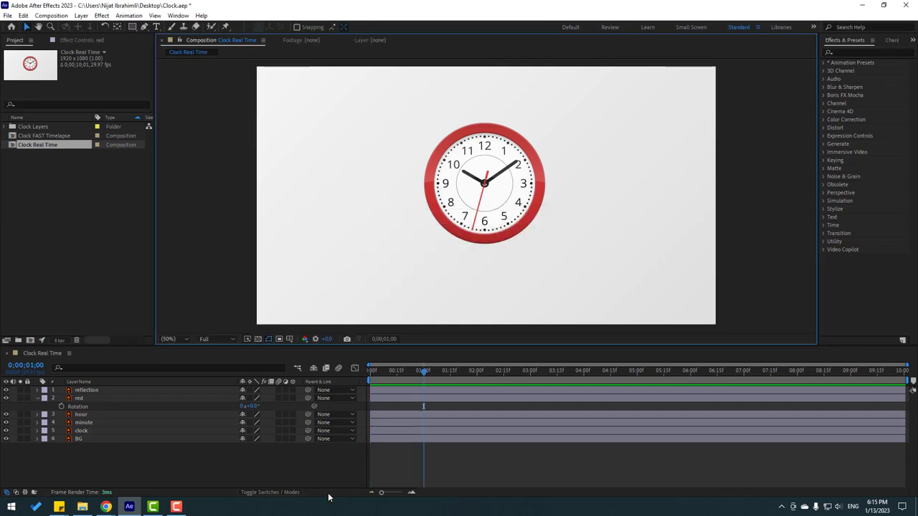
pyautogui.click(61, 406)
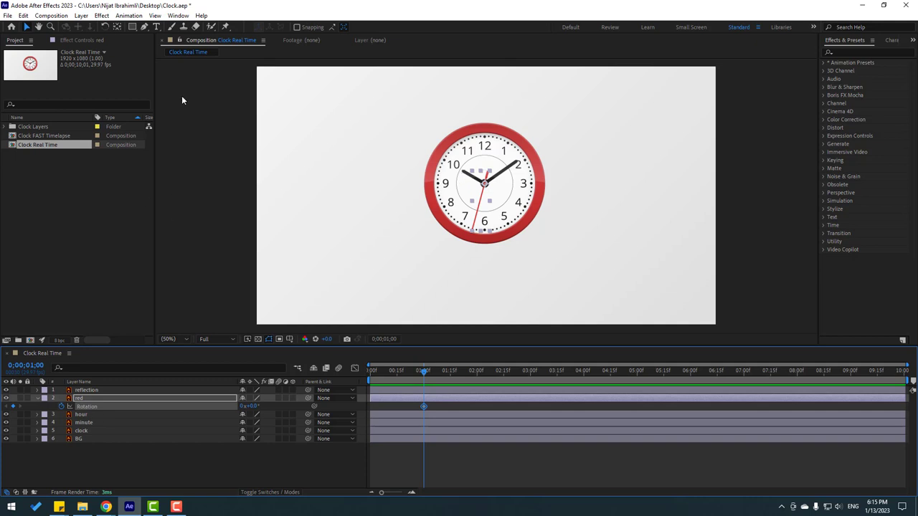
pyautogui.click(178, 16)
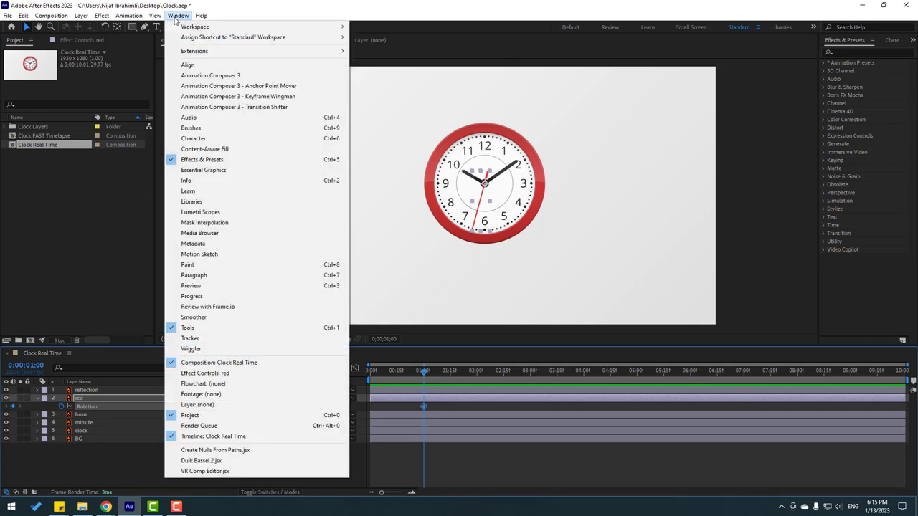
# - Show the Preview panel and step the time forward to 0;00;01;01
pyautogui.click(206, 287)
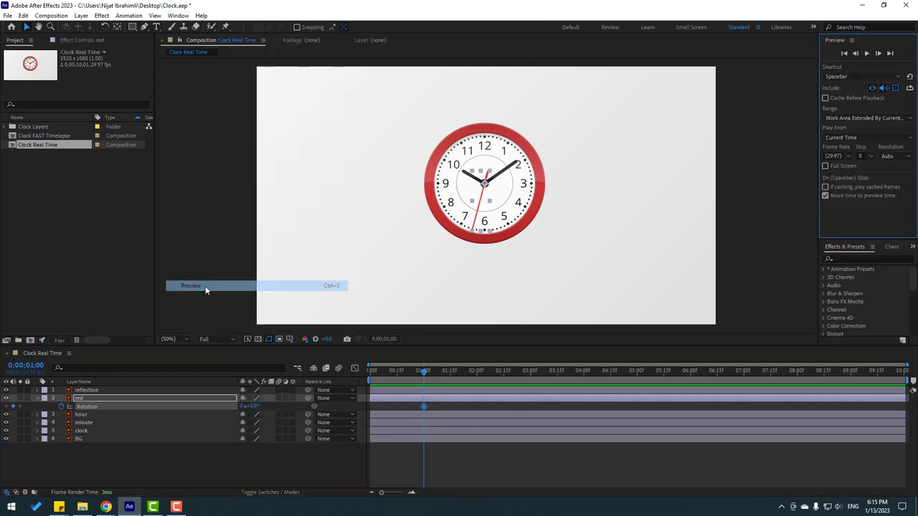
pyautogui.click(879, 54)
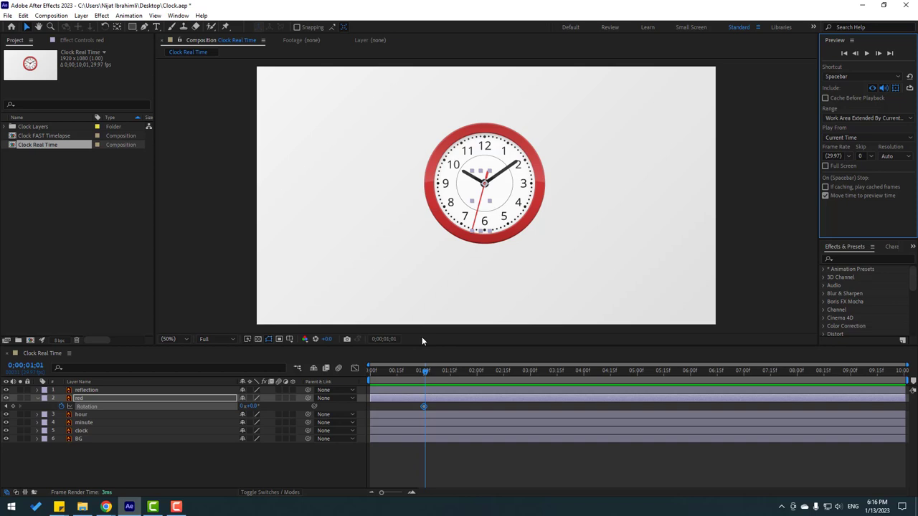
# - Commit the red hand's Rotation value and step one frame past the one-second keyframe
pyautogui.click(254, 407)
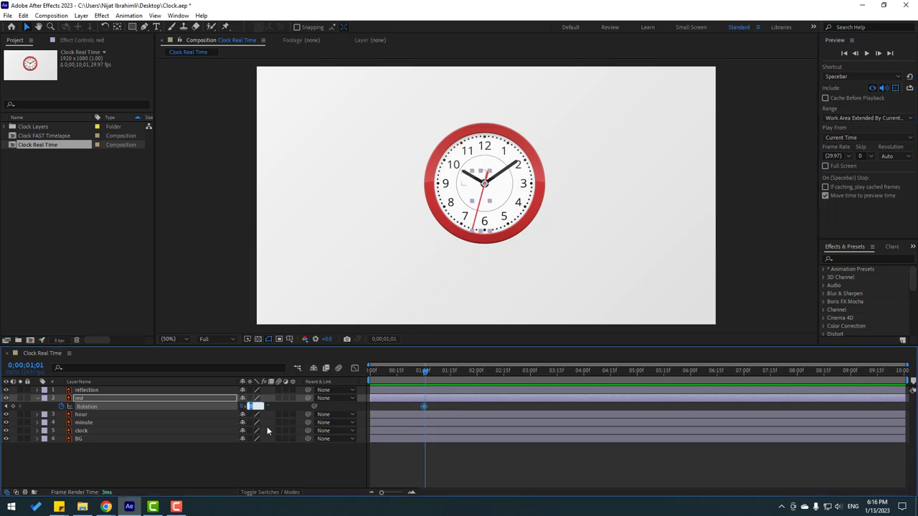
pyautogui.press('Return')
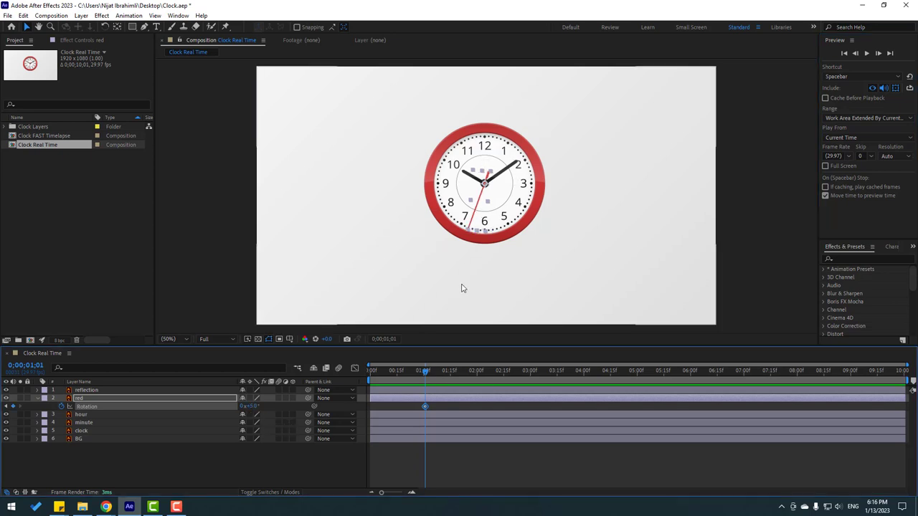
pyautogui.press('.')
pyautogui.press('.')
pyautogui.press('.')
pyautogui.moveTo(418, 371); pyautogui.dragTo(424, 369)
pyautogui.press('pagedown')
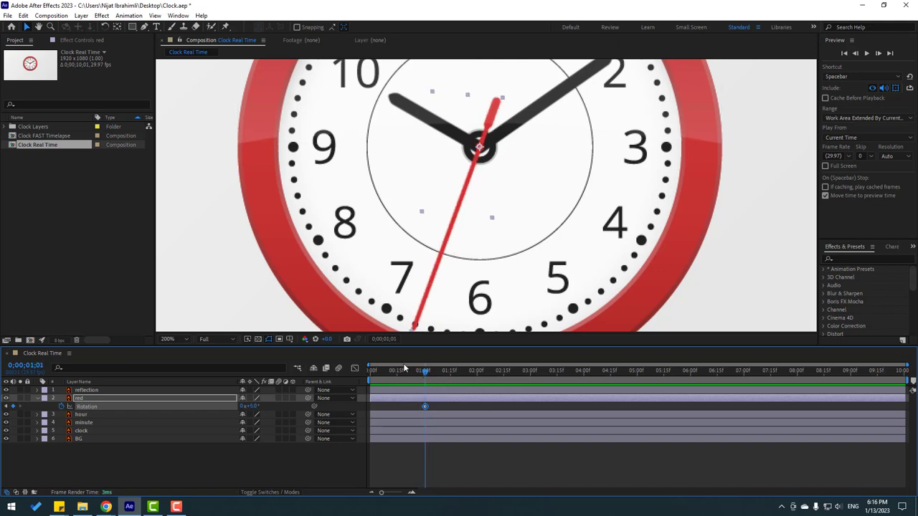
# - Keyframe Rotation at 0;00;02;01, set 10° at 0;00;02;02, then move to three seconds
pyautogui.click(385, 342)
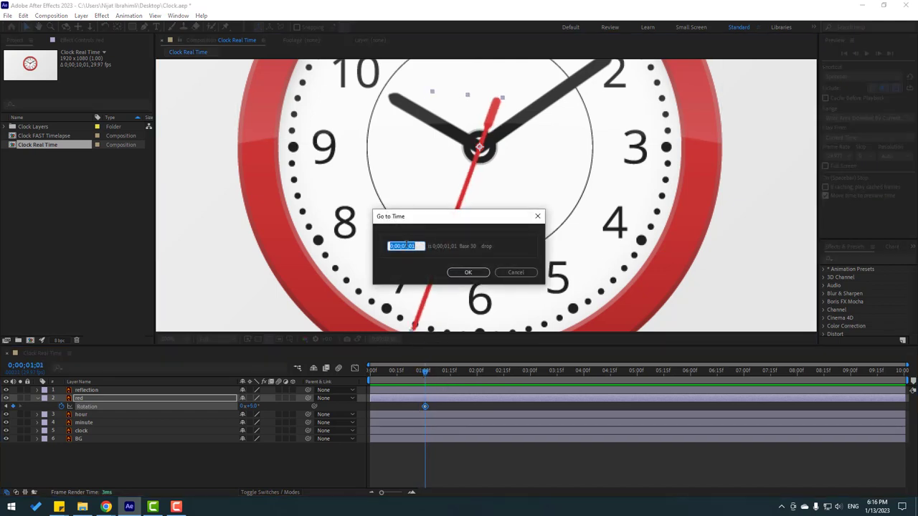
pyautogui.click(470, 271)
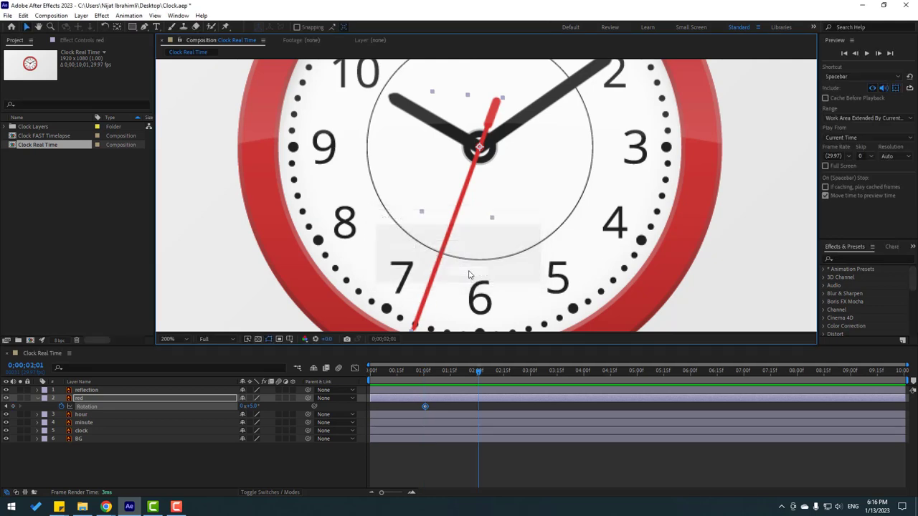
pyautogui.click(15, 407)
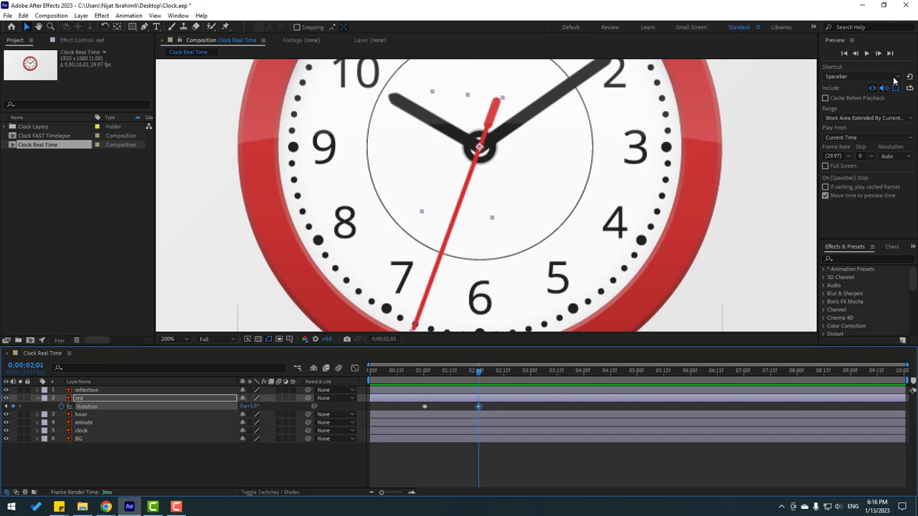
pyautogui.click(879, 54)
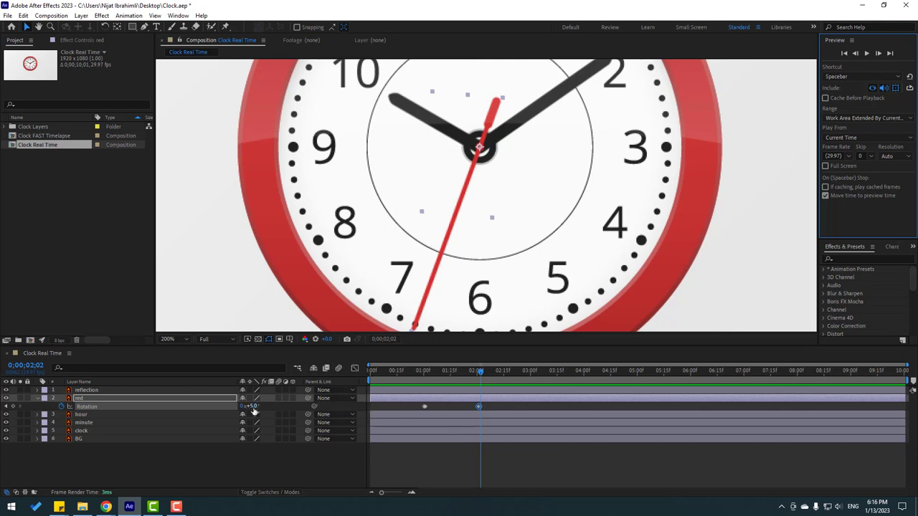
pyautogui.click(251, 406)
pyautogui.write('10')
pyautogui.press('Return')
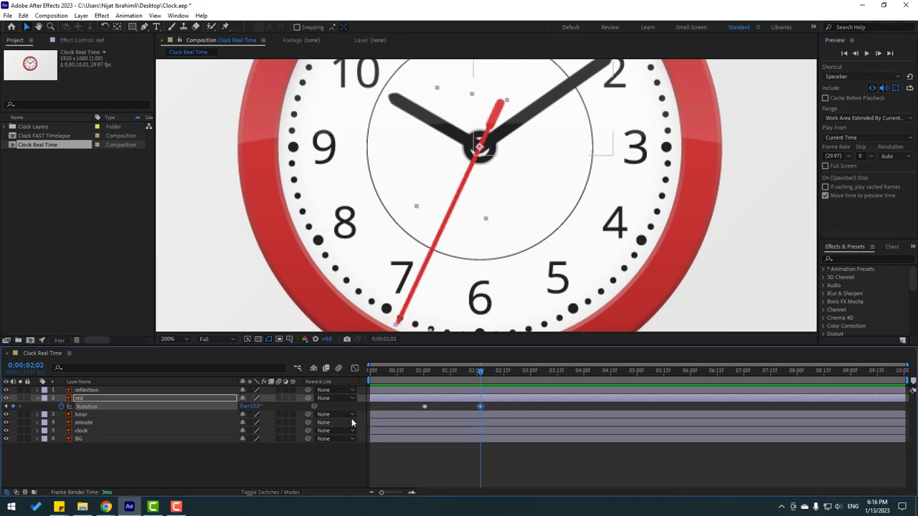
pyautogui.moveTo(507, 371); pyautogui.dragTo(529, 373)
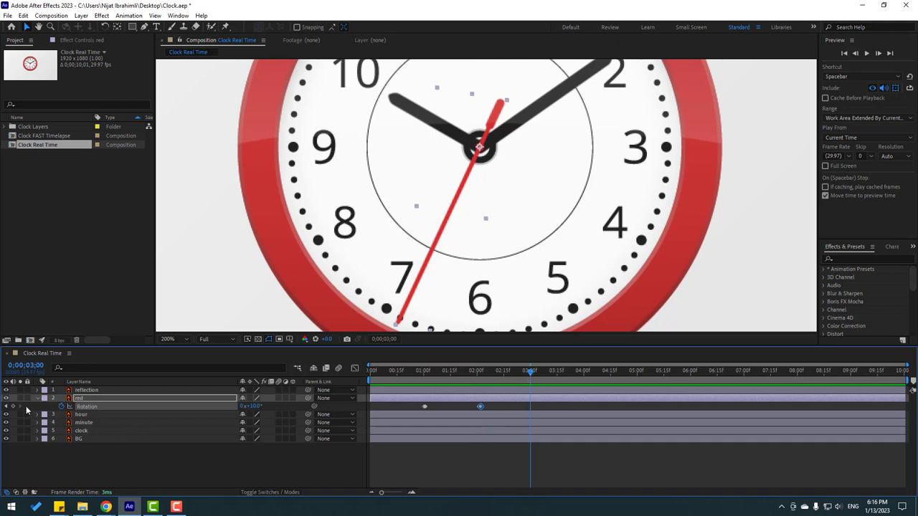
# - Set the red hand to 15° at 3;01, keyframe four seconds, and set 20° at 4;01
pyautogui.press('pagedown')
pyautogui.click(252, 406)
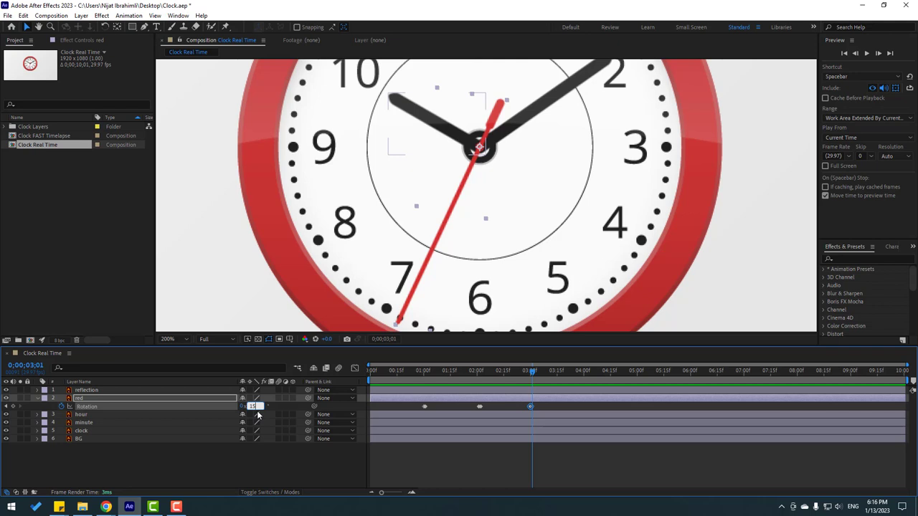
pyautogui.press('Return')
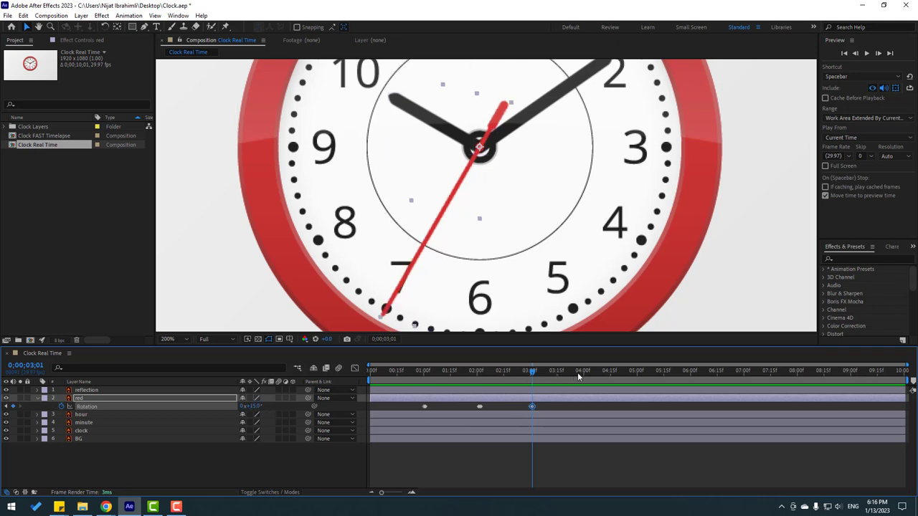
pyautogui.moveTo(577, 373); pyautogui.dragTo(584, 373)
pyautogui.click(13, 406)
pyautogui.press('pagedown')
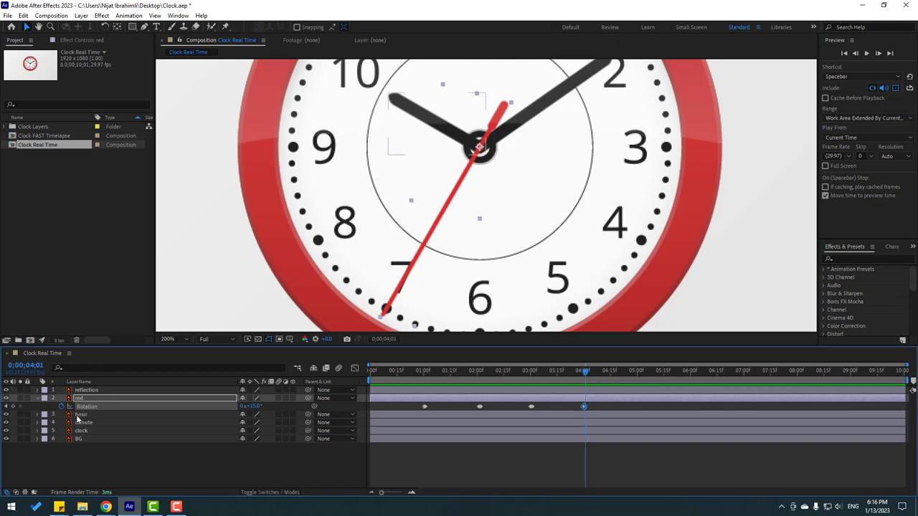
pyautogui.click(251, 405)
pyautogui.write('20')
pyautogui.press('Return')
# - Add keyframes at five and six seconds, with 25° at 5;01 and 30° at 6;01
pyautogui.moveTo(621, 372); pyautogui.dragTo(635, 374)
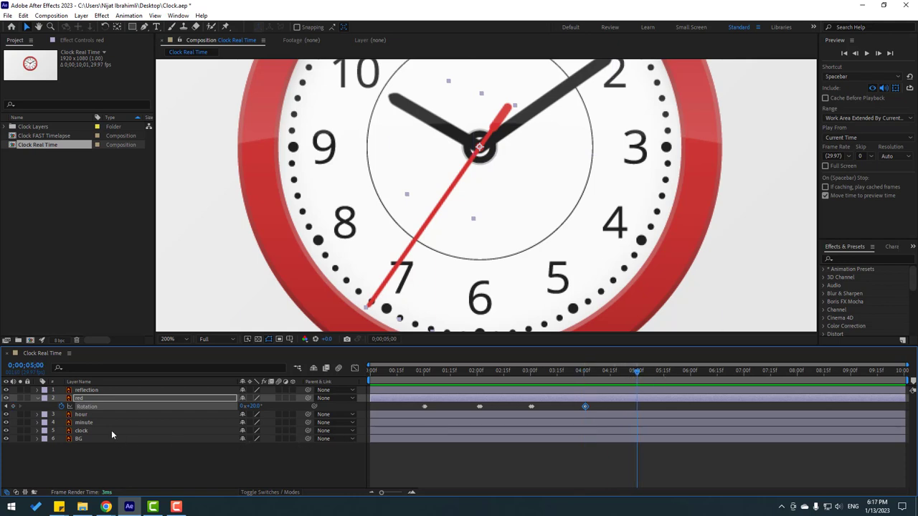
pyautogui.click(12, 407)
pyautogui.press('pagedown')
pyautogui.moveTo(251, 406); pyautogui.dragTo(261, 432)
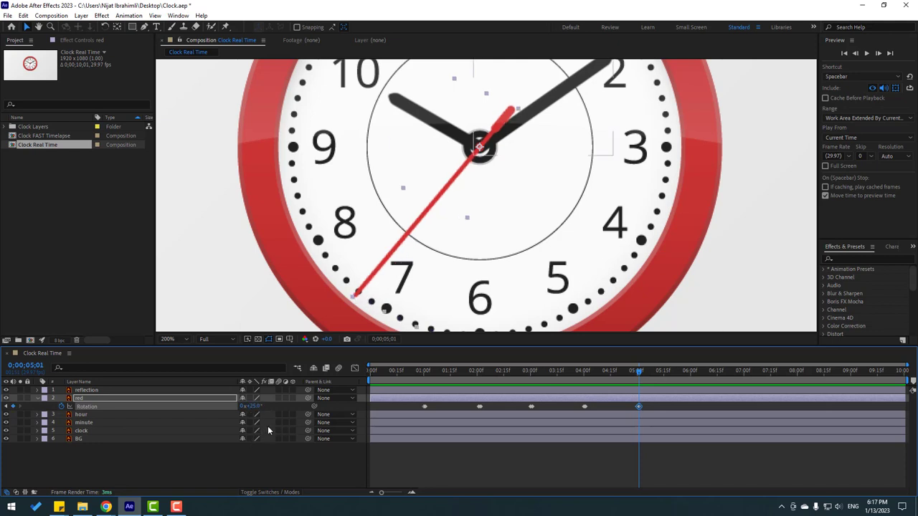
pyautogui.moveTo(681, 372); pyautogui.dragTo(690, 377)
pyautogui.click(12, 406)
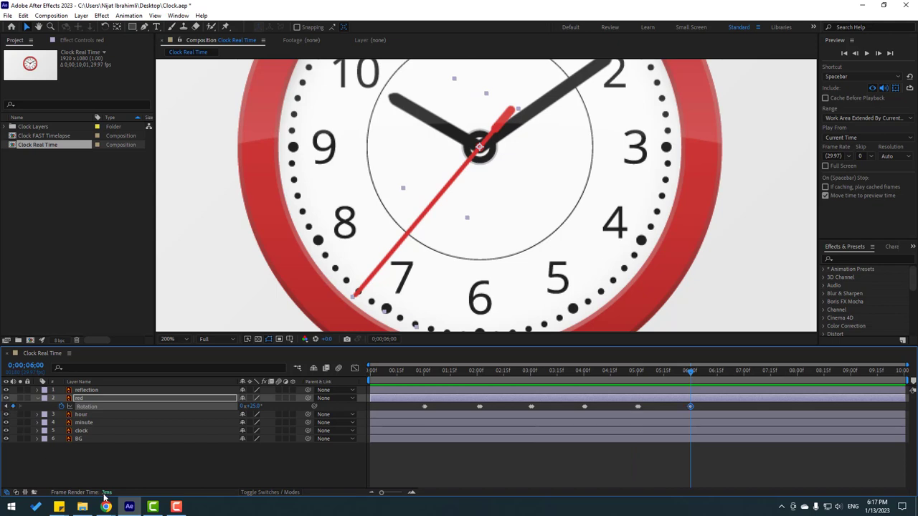
pyautogui.press('pagedown')
pyautogui.click(253, 407)
pyautogui.press('Return')
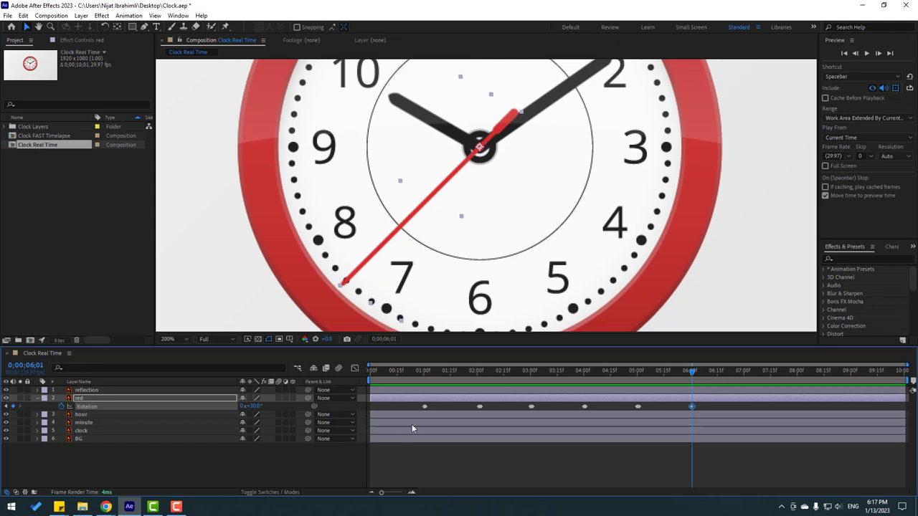
# - Fit the clock in the viewer and preview the ticking second hand at 100%
pyautogui.click(704, 372)
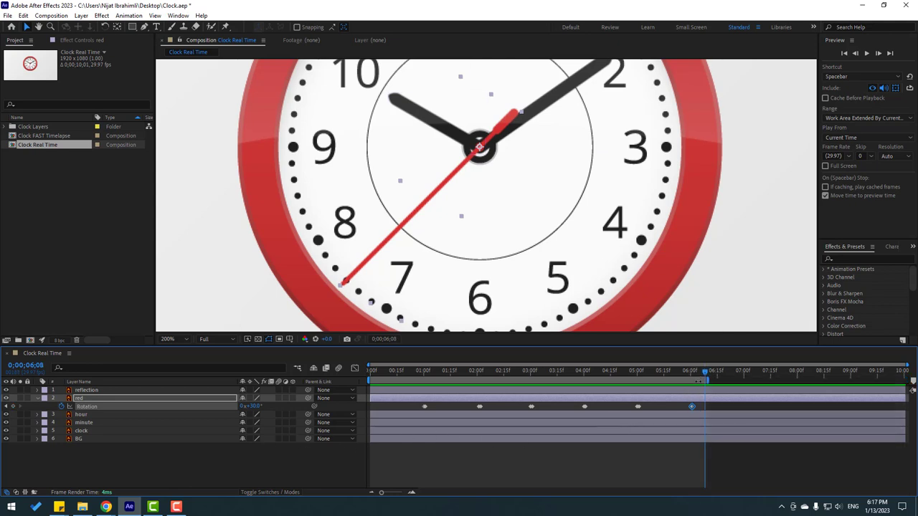
pyautogui.click(179, 338)
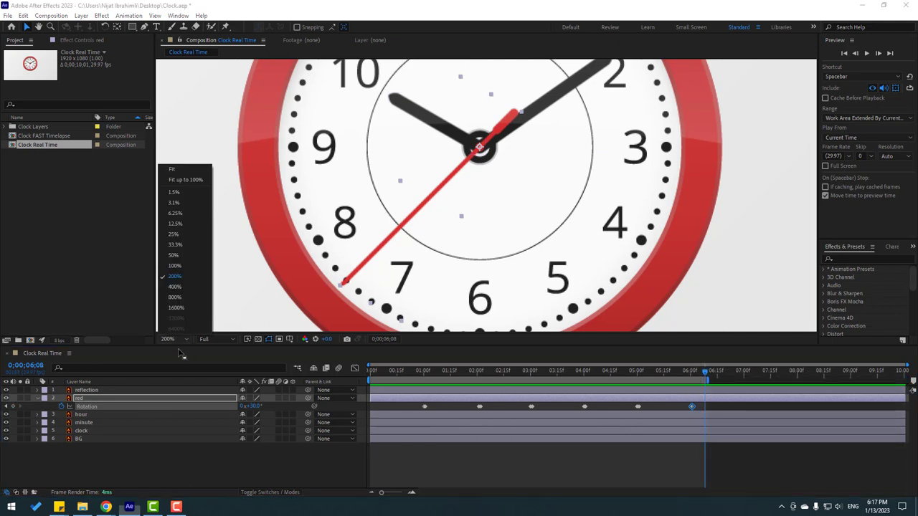
pyautogui.click(190, 182)
pyautogui.press('space')
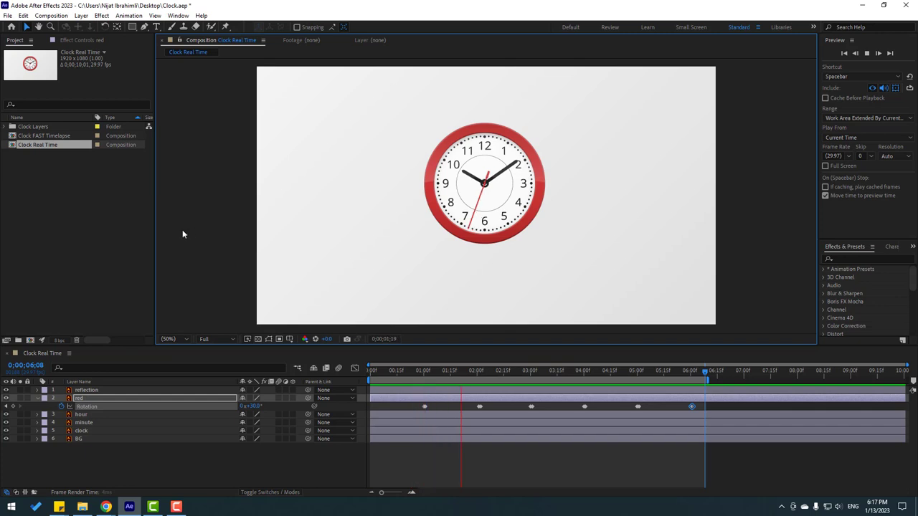
pyautogui.press('/')
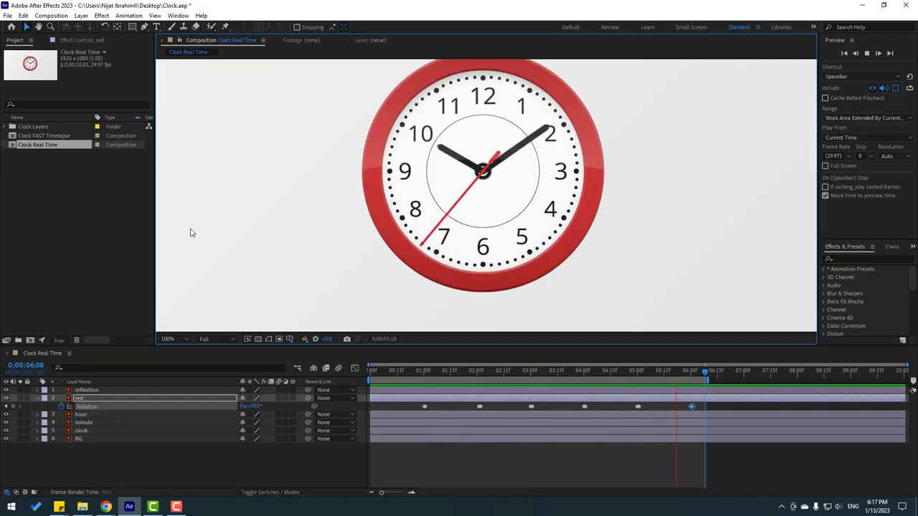
pyautogui.press('space')
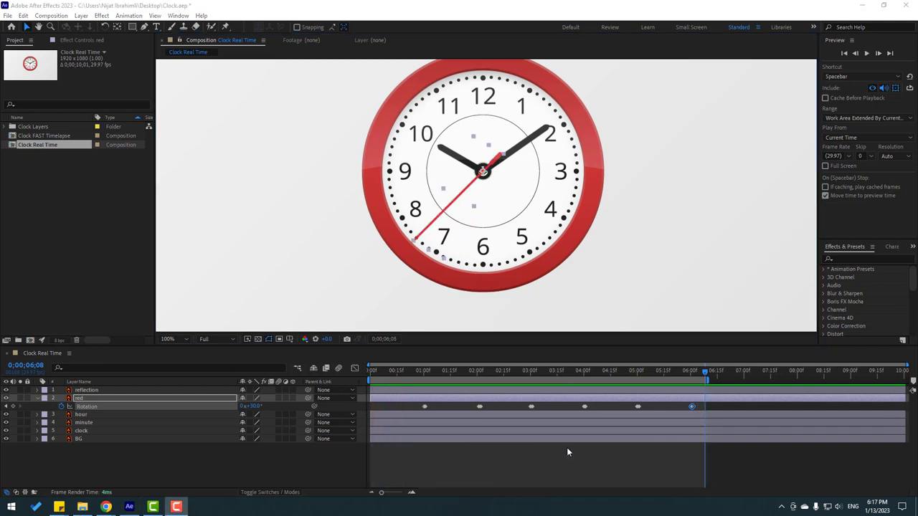
pyautogui.press('space')
pyautogui.press('space')
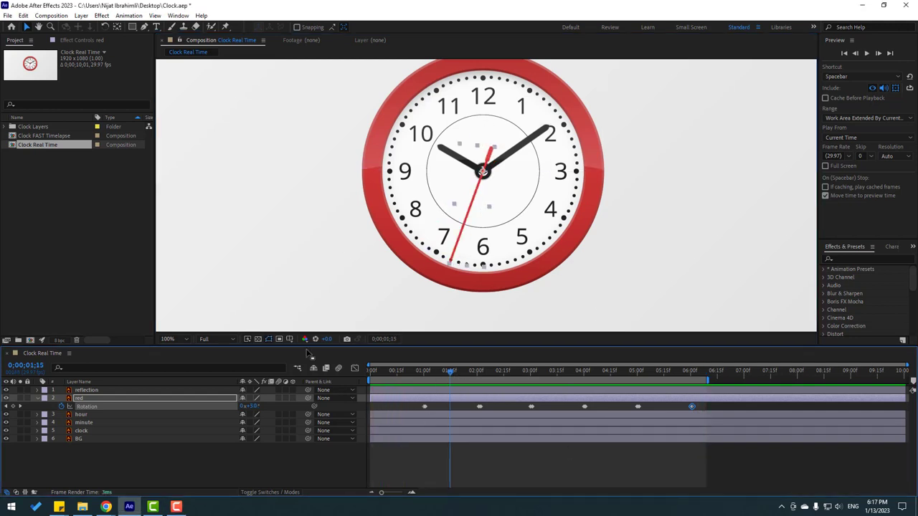
# - Open Clock FAST Timelapse and set a 0° Rotation keyframe on the red layer at 0:00
pyautogui.doubleClick(44, 136)
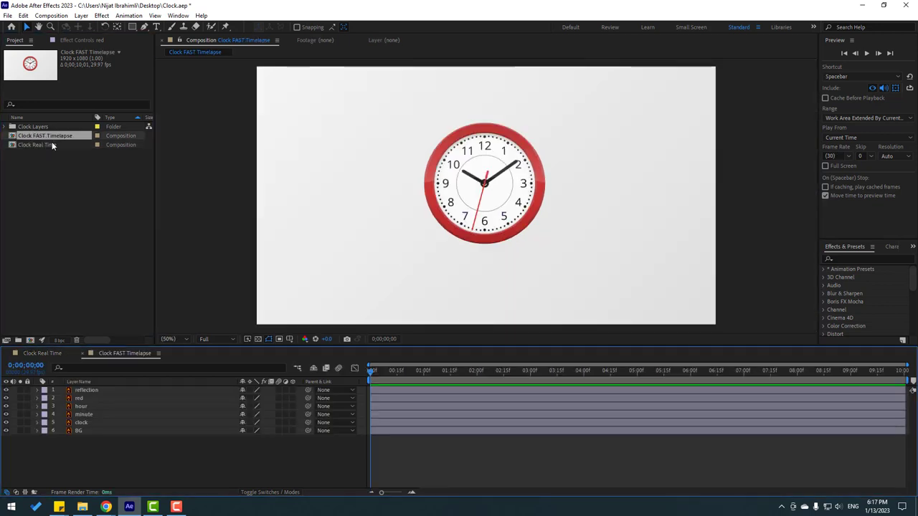
pyautogui.click(78, 399)
pyautogui.scroll(4, 444, 187)
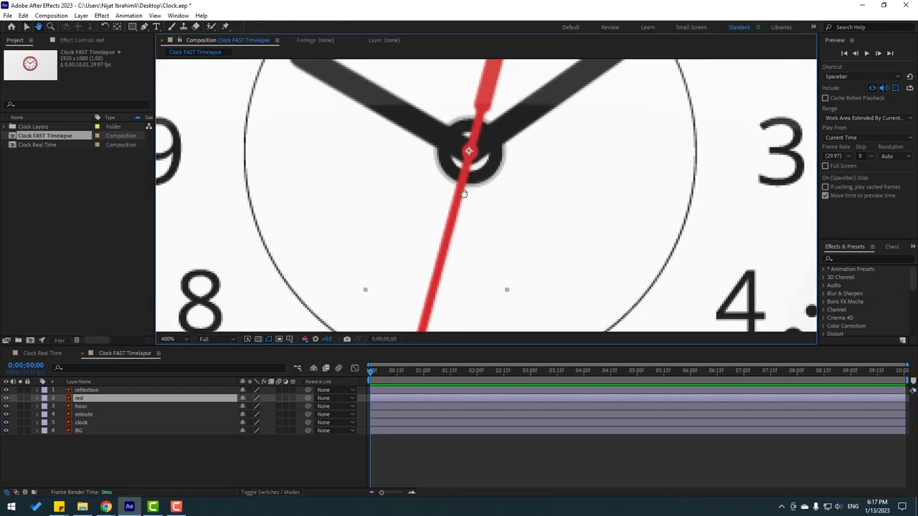
pyautogui.scroll(-4, 445, 205)
pyautogui.scroll(2, 383, 185)
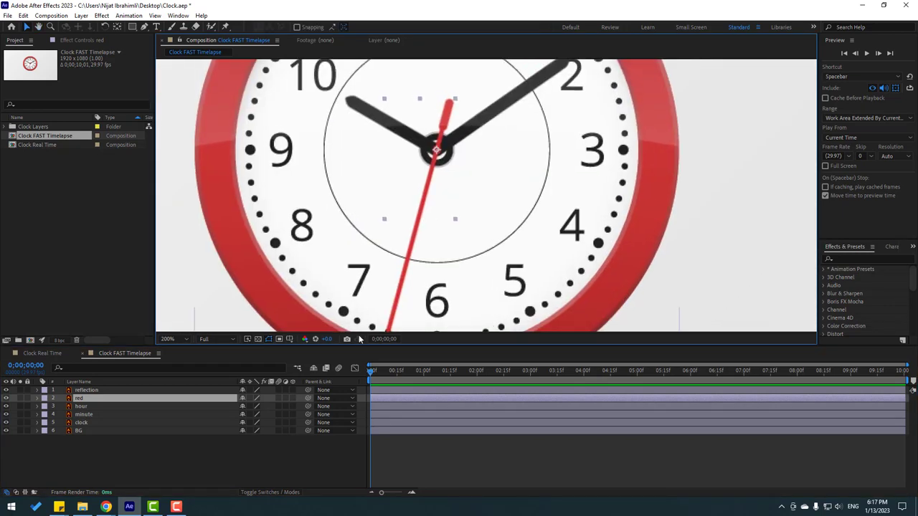
pyautogui.press('r')
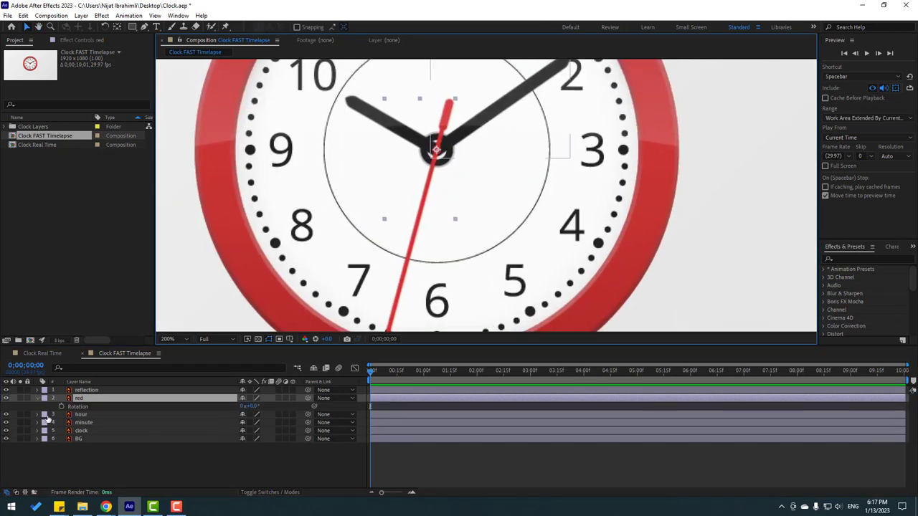
pyautogui.click(61, 407)
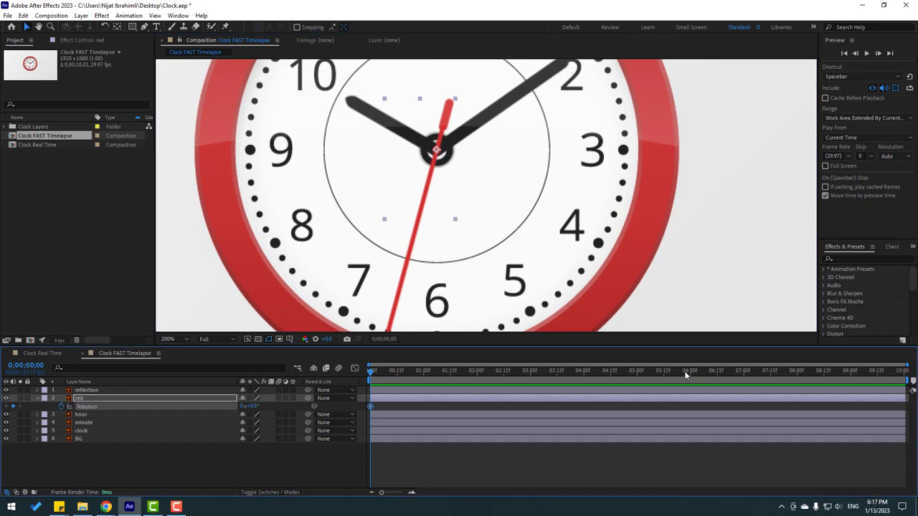
# - Set the red hand's Rotation to 10 revolutions at five seconds and preview it
pyautogui.click(637, 371)
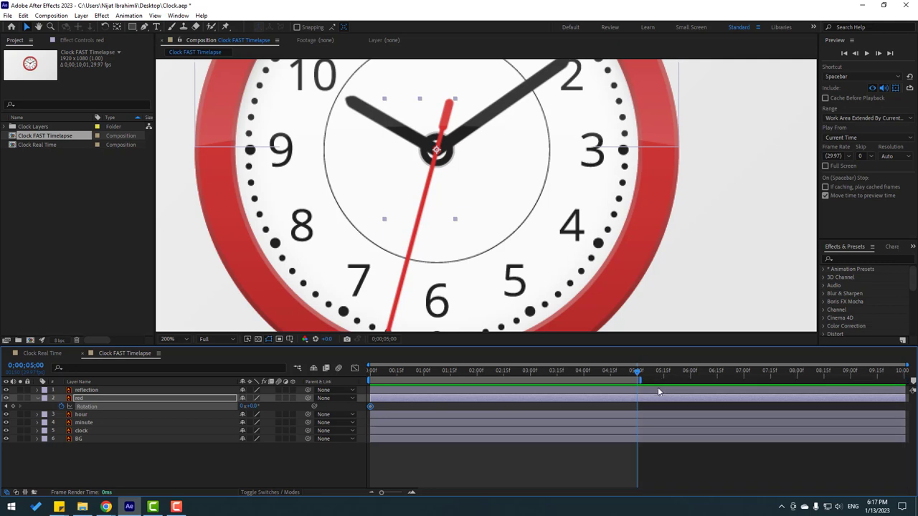
pyautogui.click(242, 407)
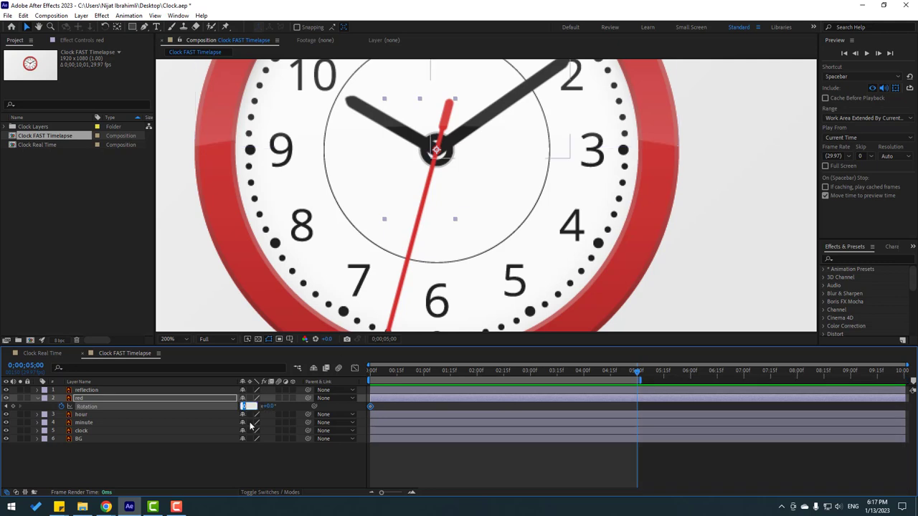
pyautogui.write('10')
pyautogui.press('Return')
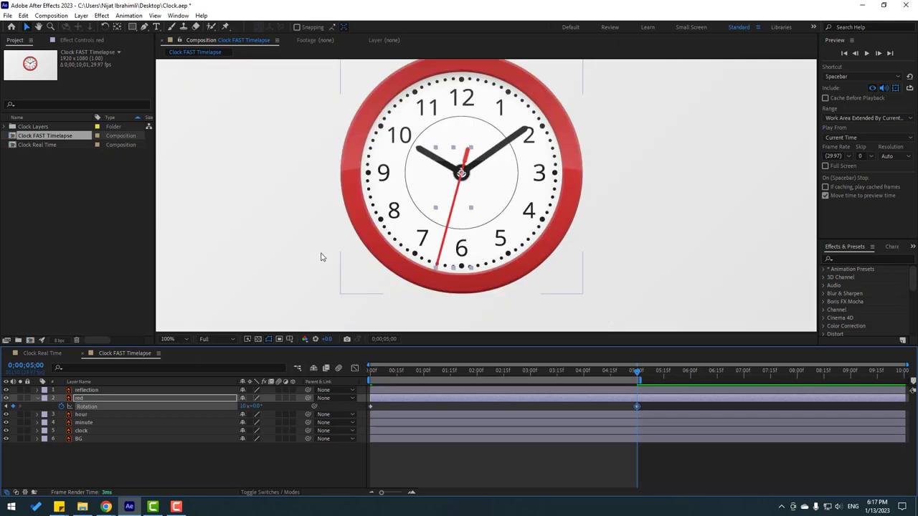
pyautogui.press('/')
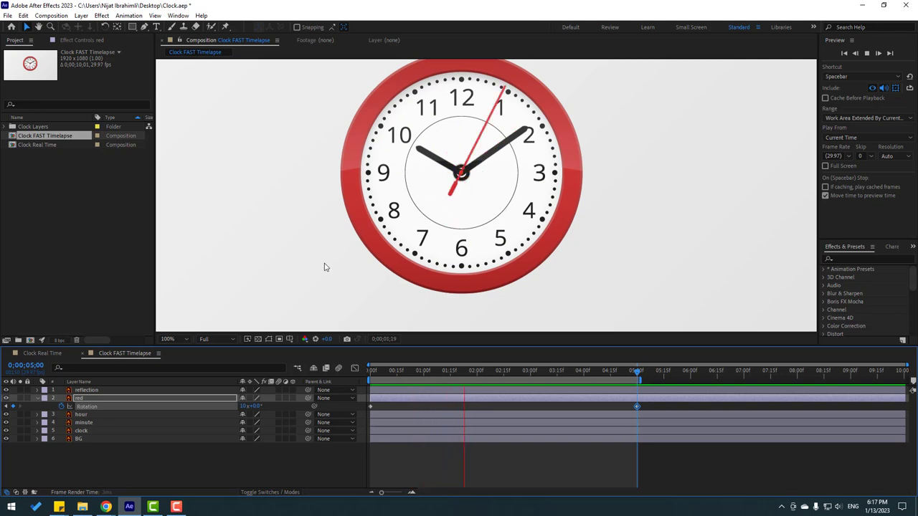
pyautogui.press('Home')
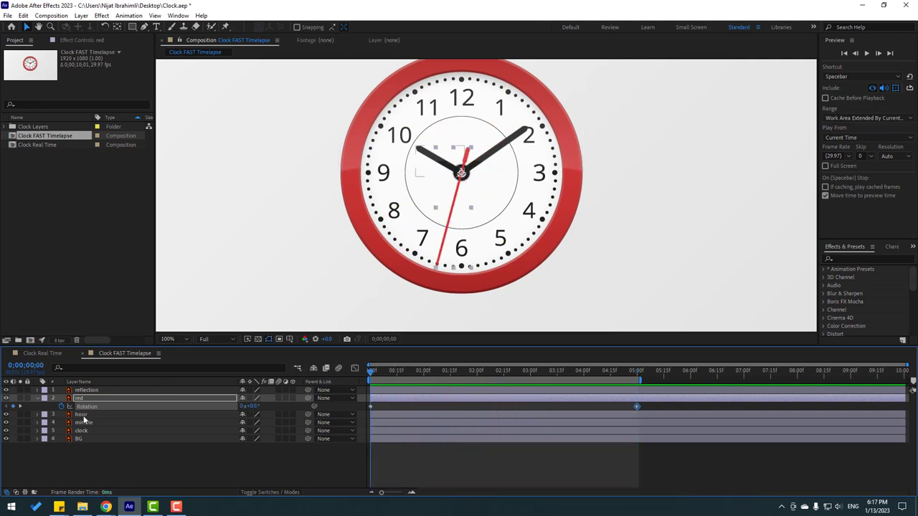
# - Move the hour hand's anchor point to the clock centre
pyautogui.click(80, 415)
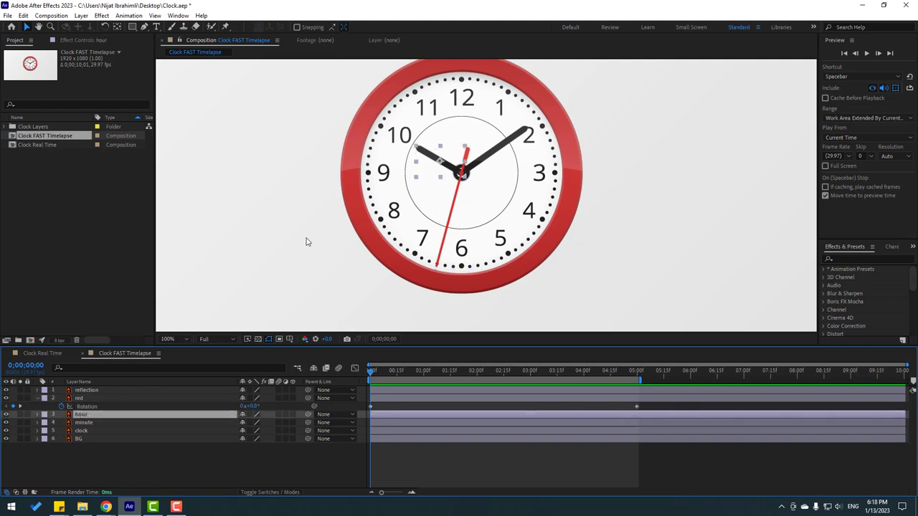
pyautogui.scroll(4, 421, 207)
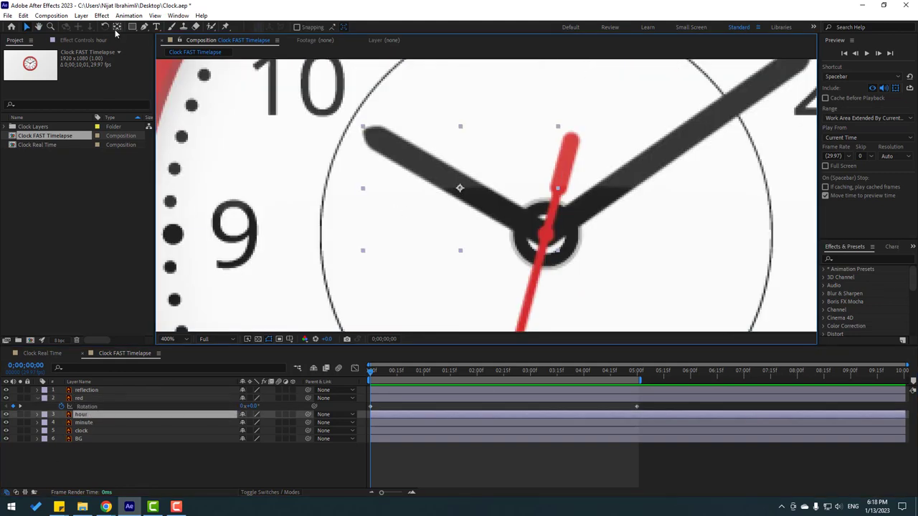
pyautogui.click(117, 27)
pyautogui.moveTo(460, 188); pyautogui.dragTo(541, 237)
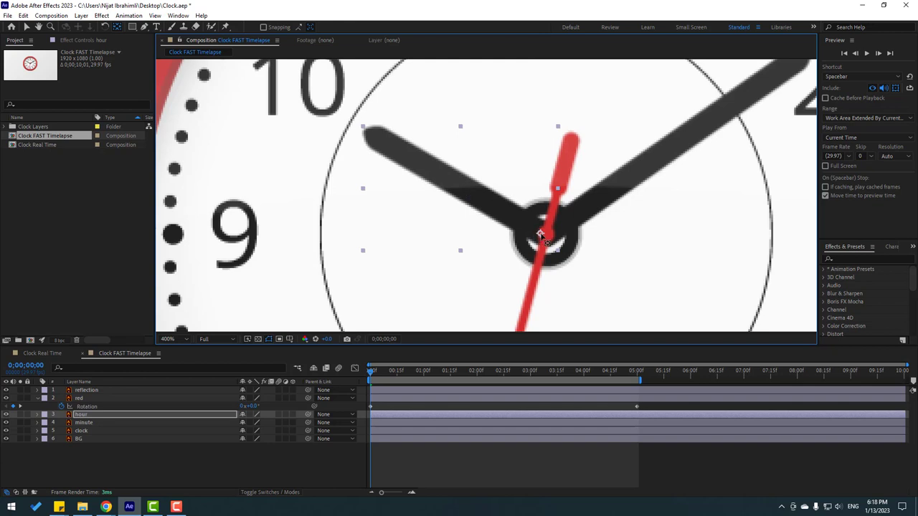
pyautogui.click(25, 26)
pyautogui.scroll(-2, 533, 239)
# - Keyframe the hour hand's Rotation from 0° at zero to 4° at five seconds, then preview
pyautogui.press('r')
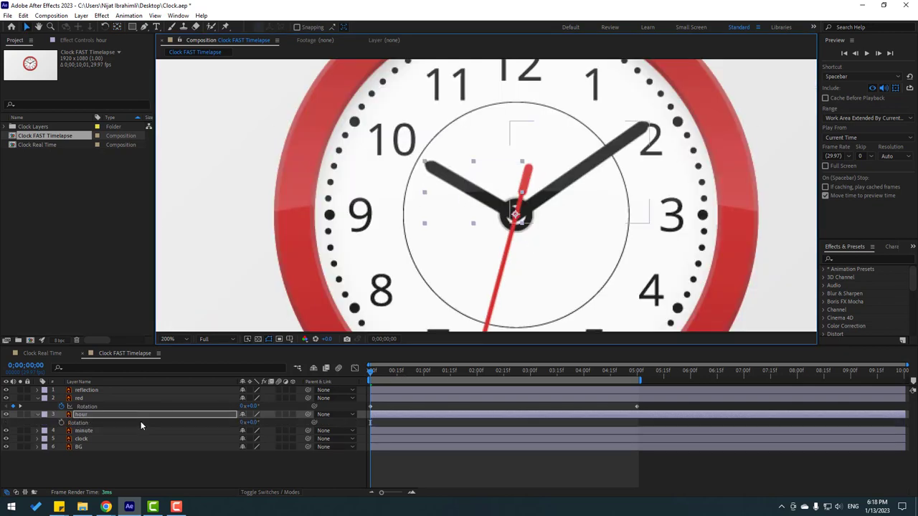
pyautogui.click(61, 422)
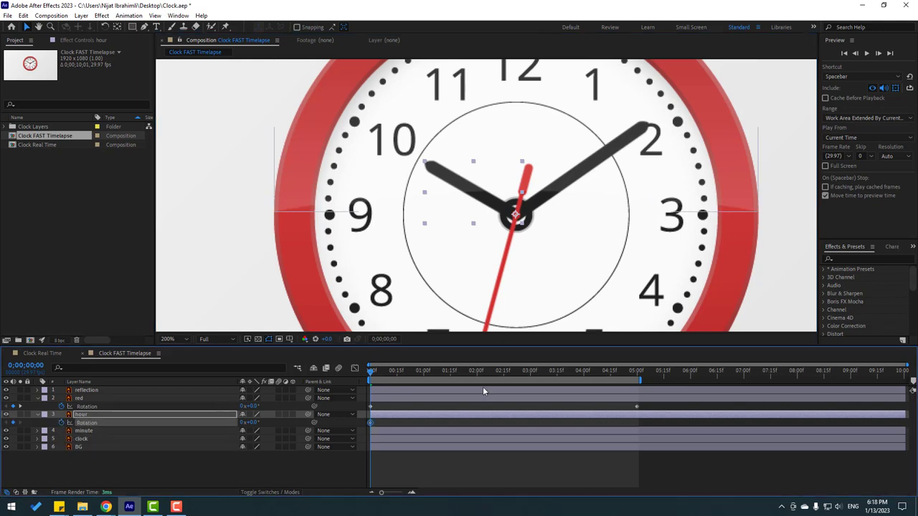
pyautogui.moveTo(393, 369); pyautogui.dragTo(637, 395)
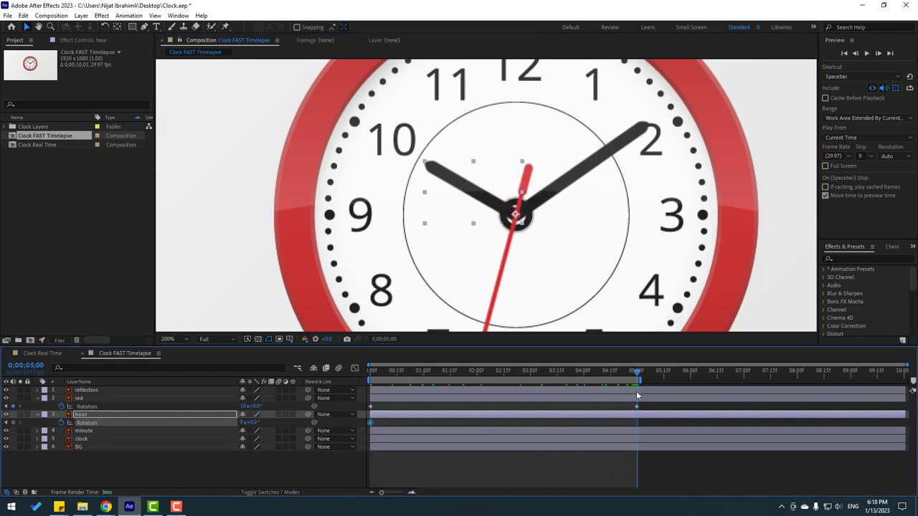
pyautogui.click(252, 422)
pyautogui.write('4')
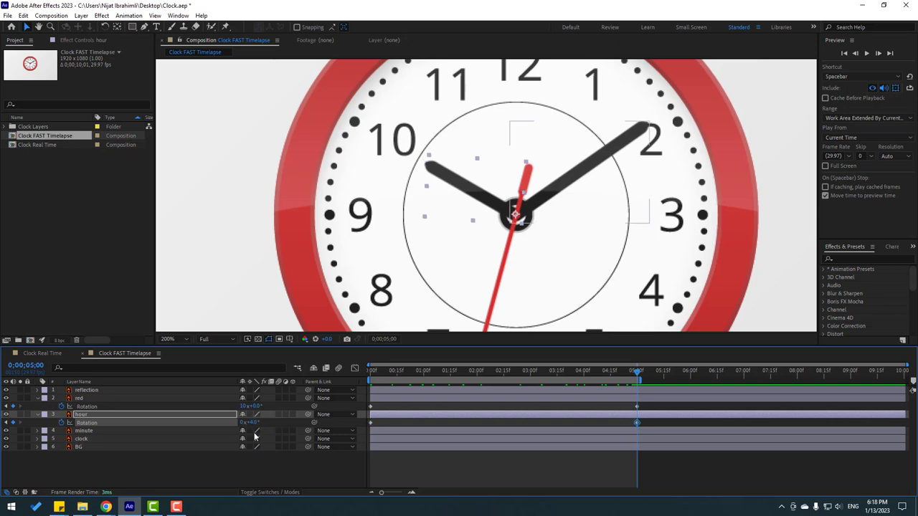
pyautogui.press('Return')
pyautogui.click(713, 466)
pyautogui.press('space')
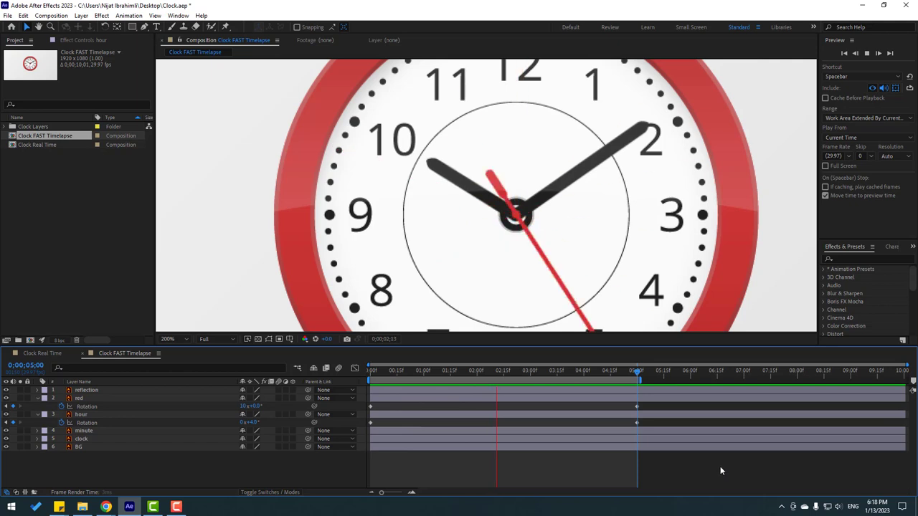
# - Raise the red hand's five-second Rotation to 40 turns and preview the faster spin
pyautogui.click(234, 406)
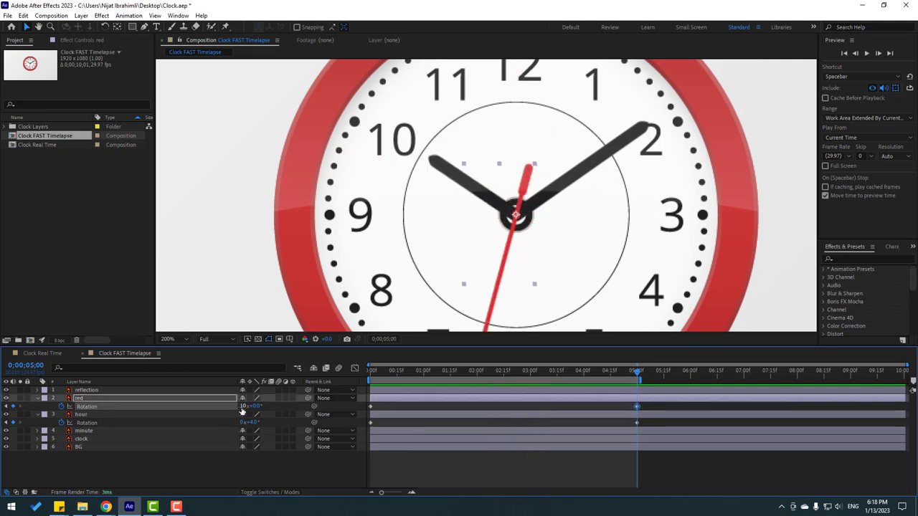
pyautogui.click(241, 411)
pyautogui.press('Return')
pyautogui.press('space')
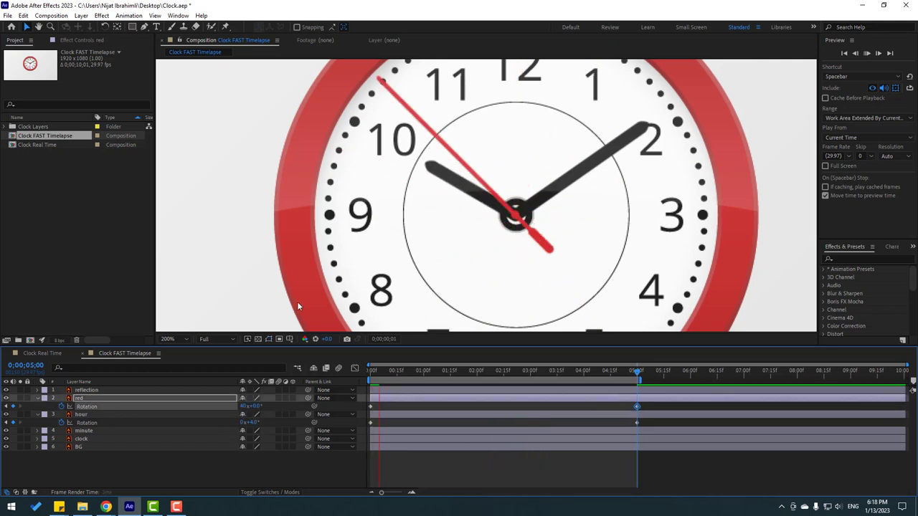
pyautogui.press('space')
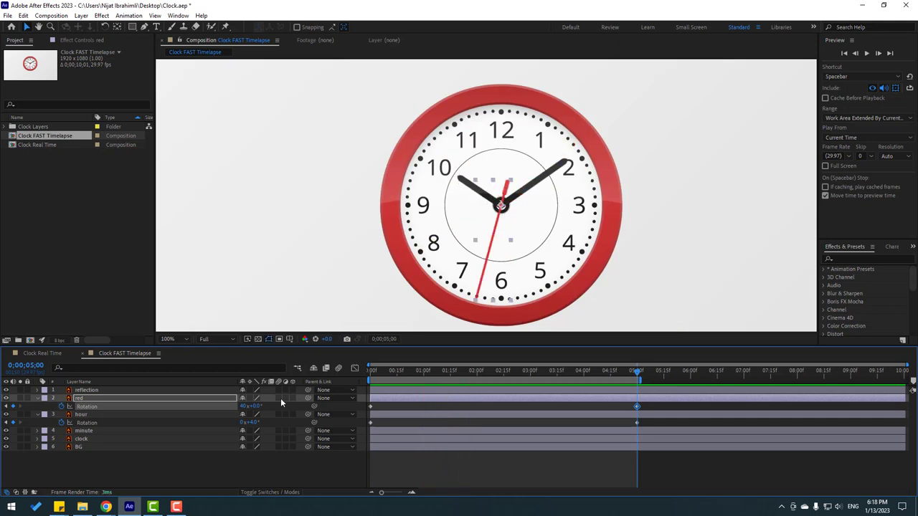
# - Enable motion blur on the red second hand and preview the blurred spin
pyautogui.click(276, 398)
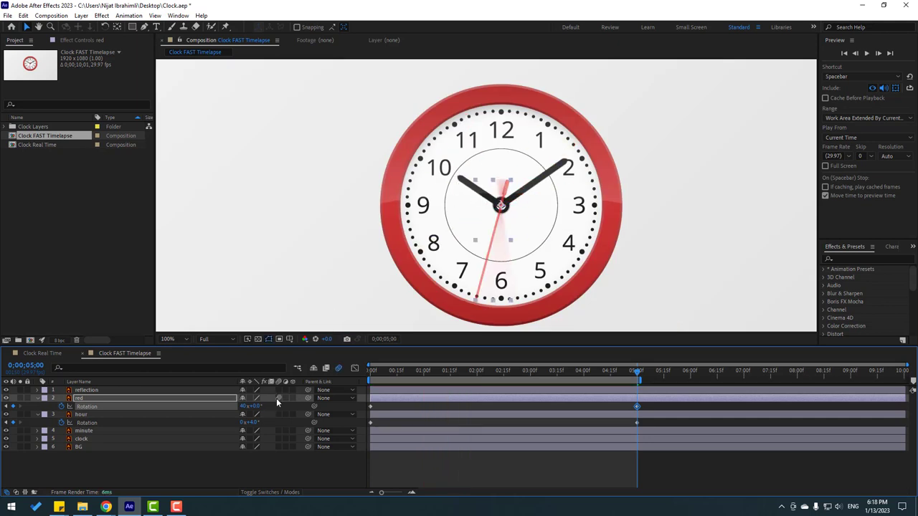
pyautogui.press('space')
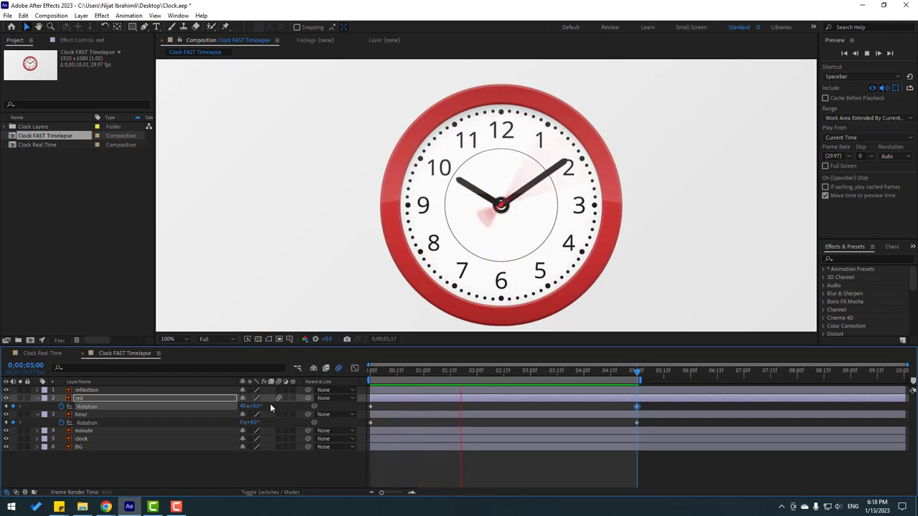
pyautogui.press('space')
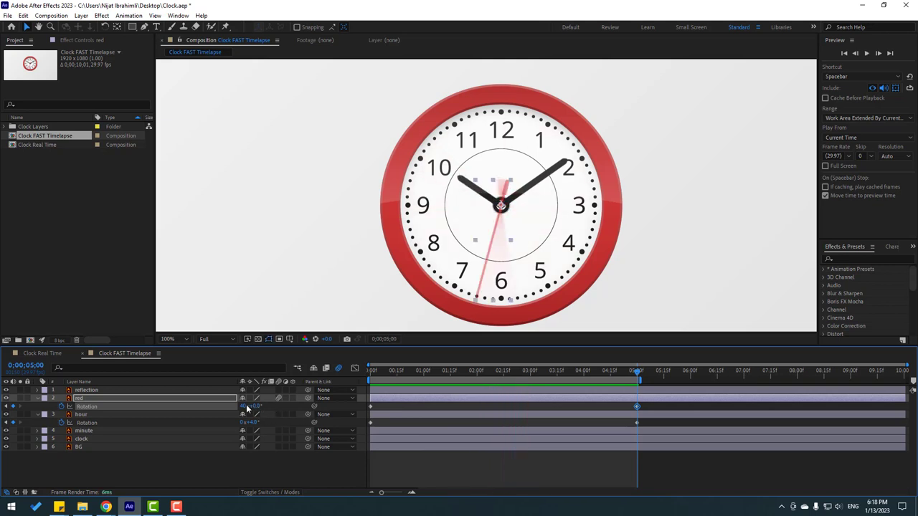
pyautogui.press('space')
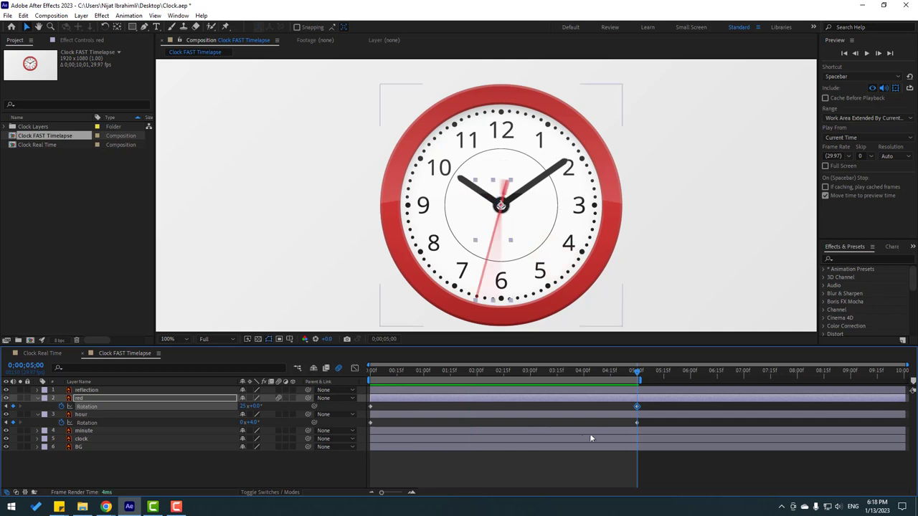
pyautogui.press('space')
# - Set the hour hand's five-second Rotation keyframe to 100° and preview the animation
pyautogui.hotkey('ctrl', 'Down')
pyautogui.click(77, 421)
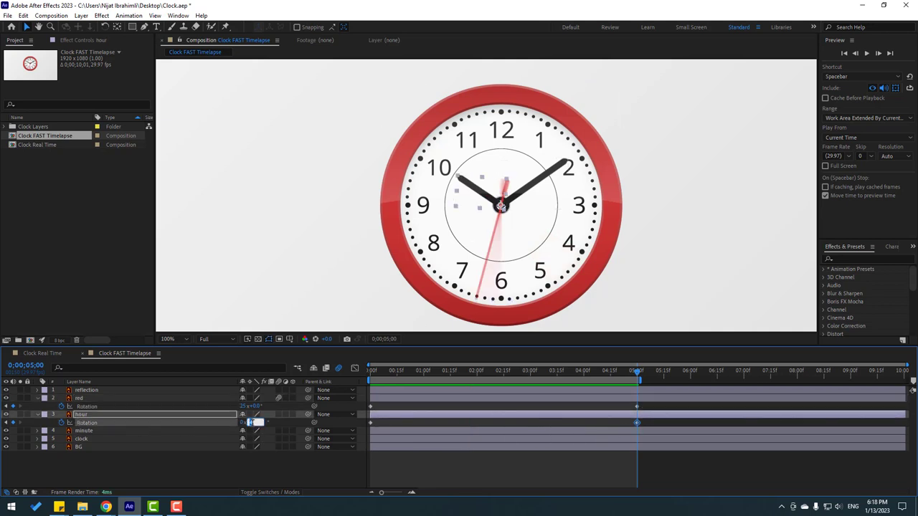
pyautogui.moveTo(253, 422); pyautogui.dragTo(255, 422)
pyautogui.press('space')
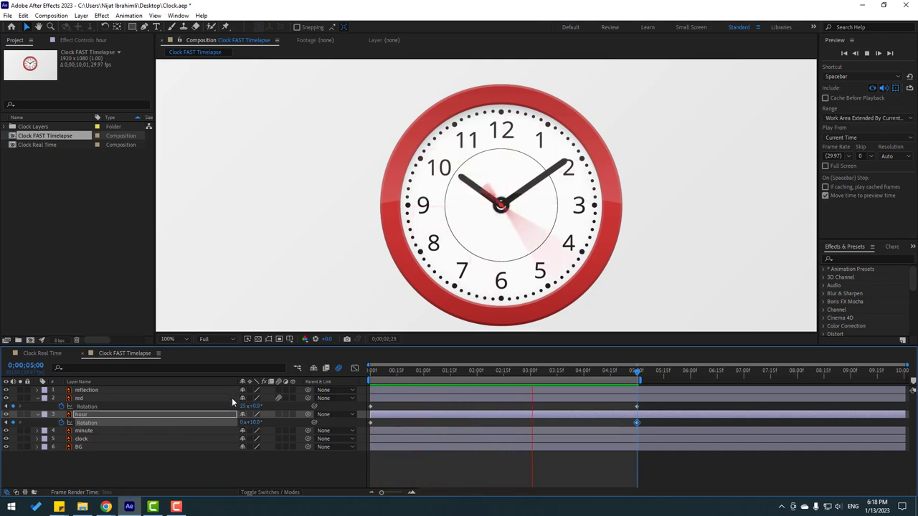
pyautogui.press('space')
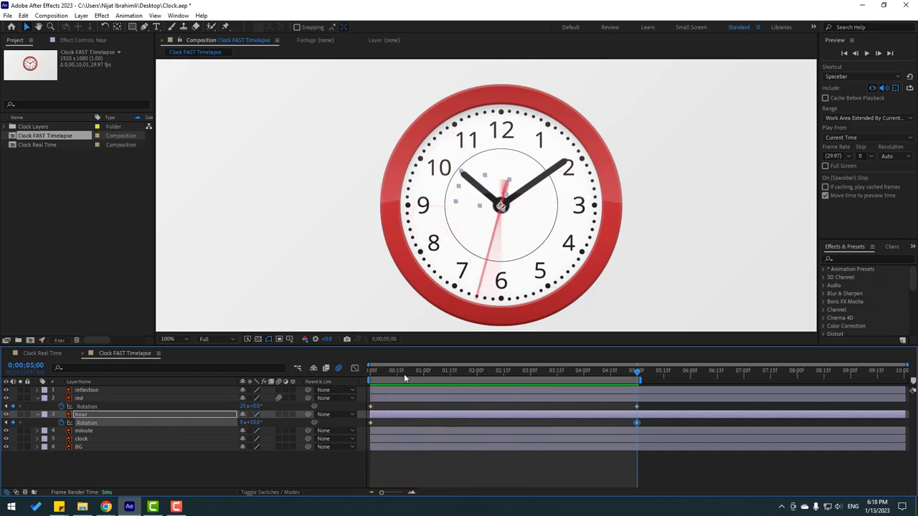
# - Add a starting Rotation keyframe to the minute layer at 0 seconds
pyautogui.press('Home')
pyautogui.click(90, 430)
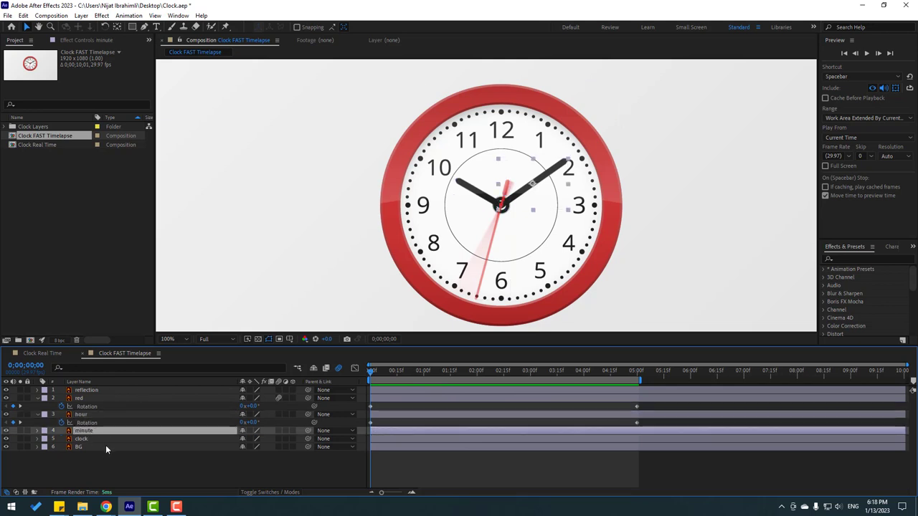
pyautogui.hotkey('alt', 'shift', 'r')
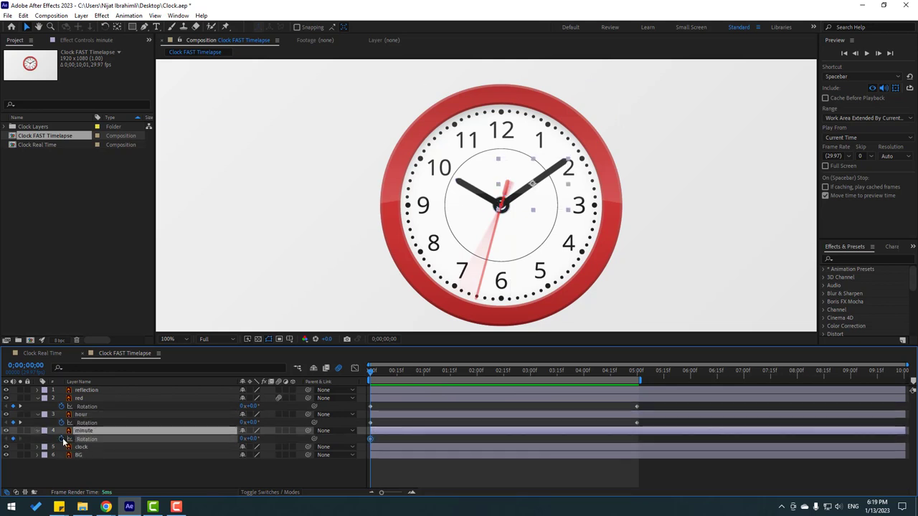
# - At five seconds, use Pan Behind to move the minute hand's anchor point to the clock centre
pyautogui.click(636, 373)
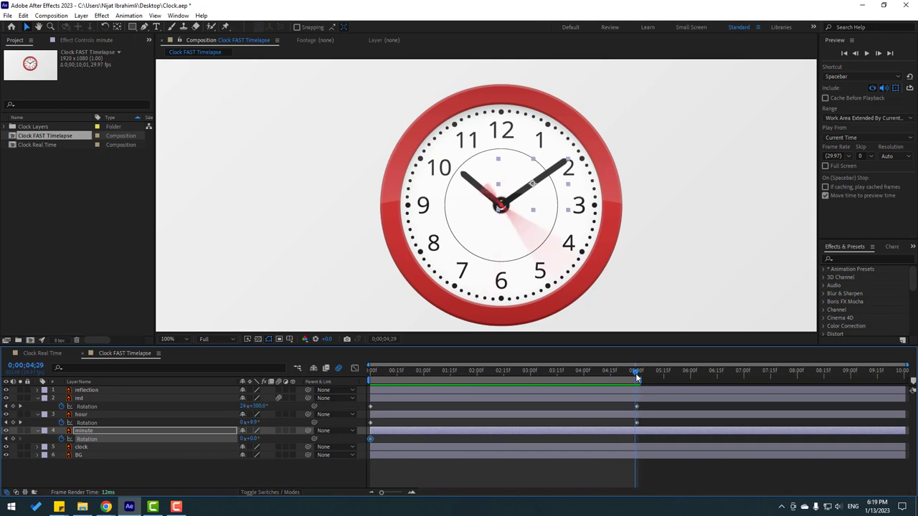
pyautogui.press('.')
pyautogui.click(118, 28)
pyautogui.press('.')
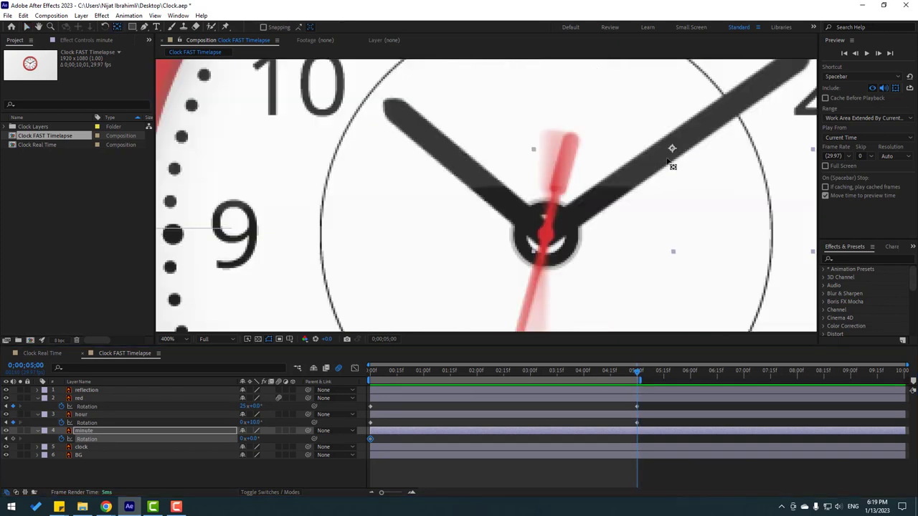
pyautogui.moveTo(672, 150); pyautogui.dragTo(560, 226)
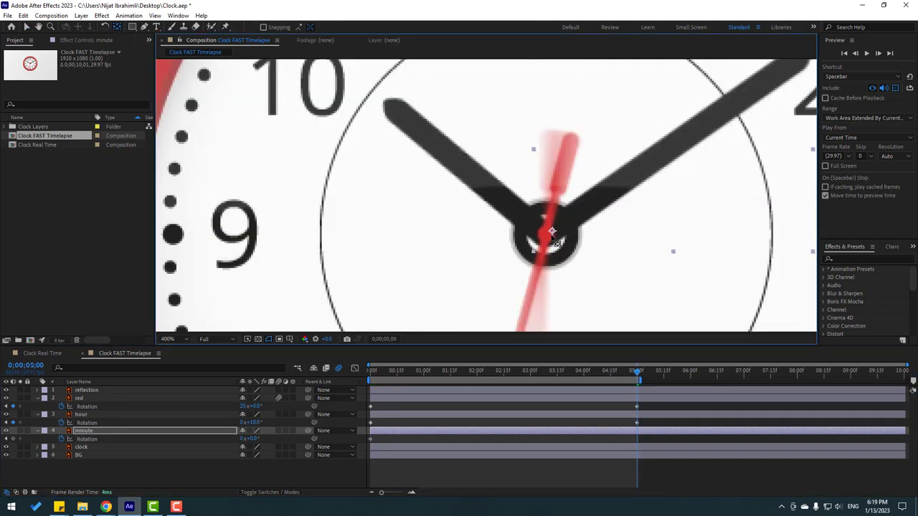
pyautogui.click(25, 28)
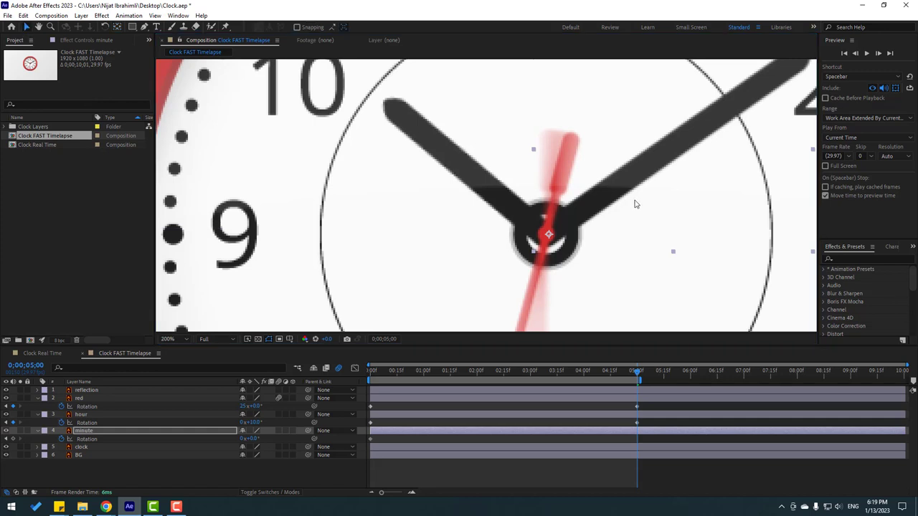
pyautogui.press('/')
# - Rotate the minute hand to 1x+50° at five seconds, then preview the animation at 50% view
pyautogui.moveTo(249, 439); pyautogui.dragTo(401, 421)
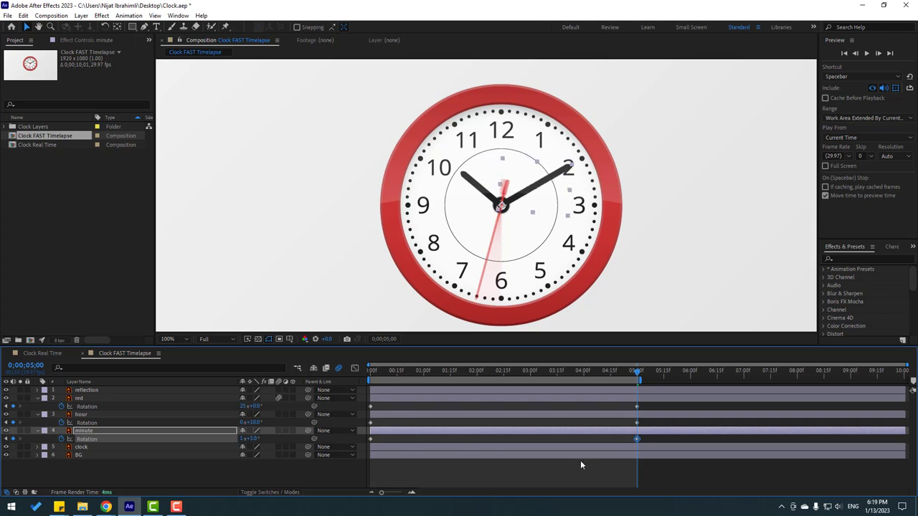
pyautogui.click(519, 479)
pyautogui.press('space')
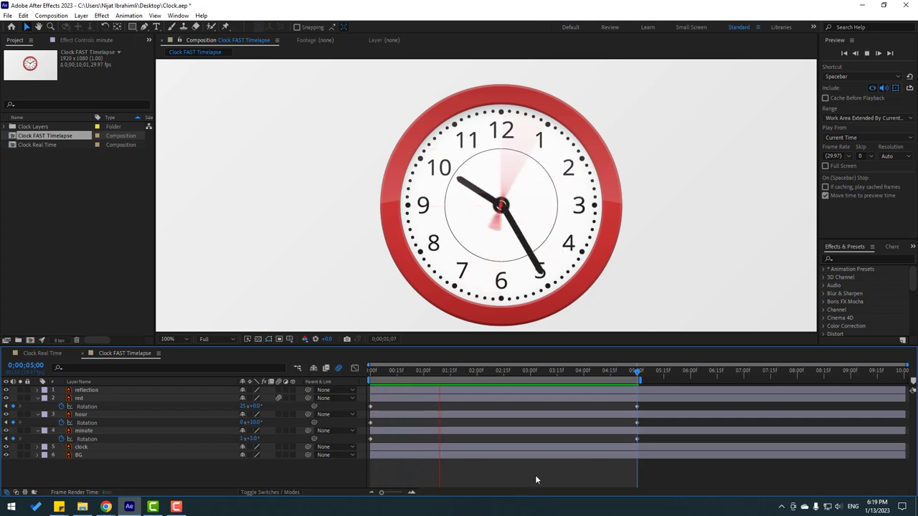
pyautogui.click(172, 339)
pyautogui.click(188, 179)
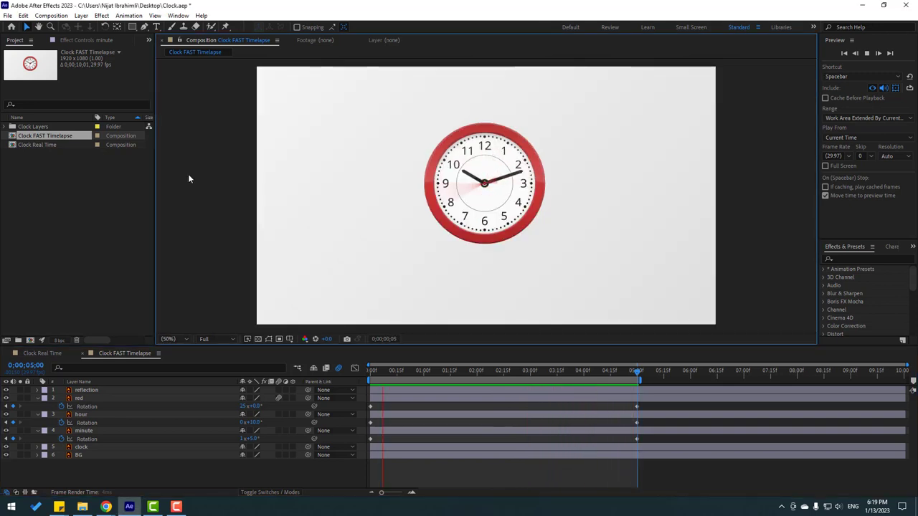